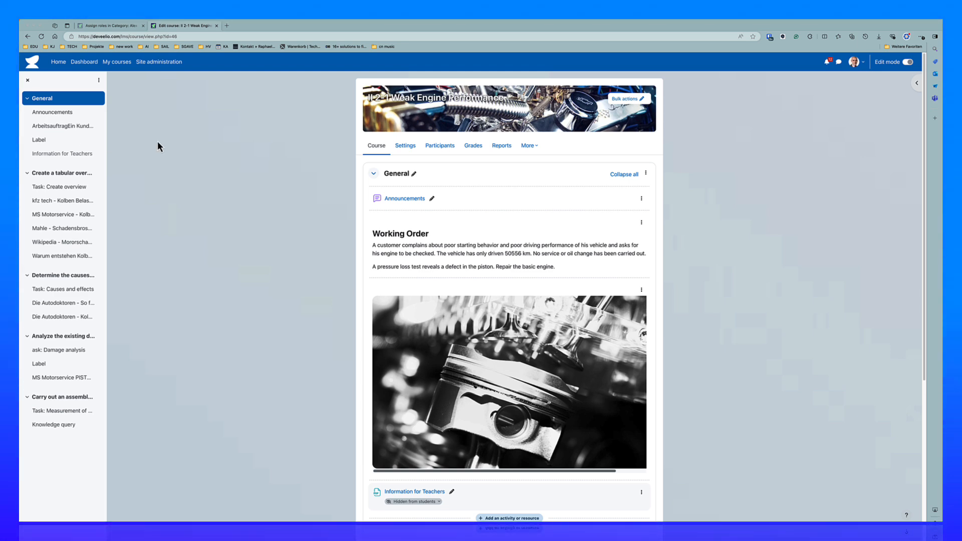
Step: Collapse the General section to view the course outline, and re-expand it to review the Working Order description, image and remaining sections
click(373, 175)
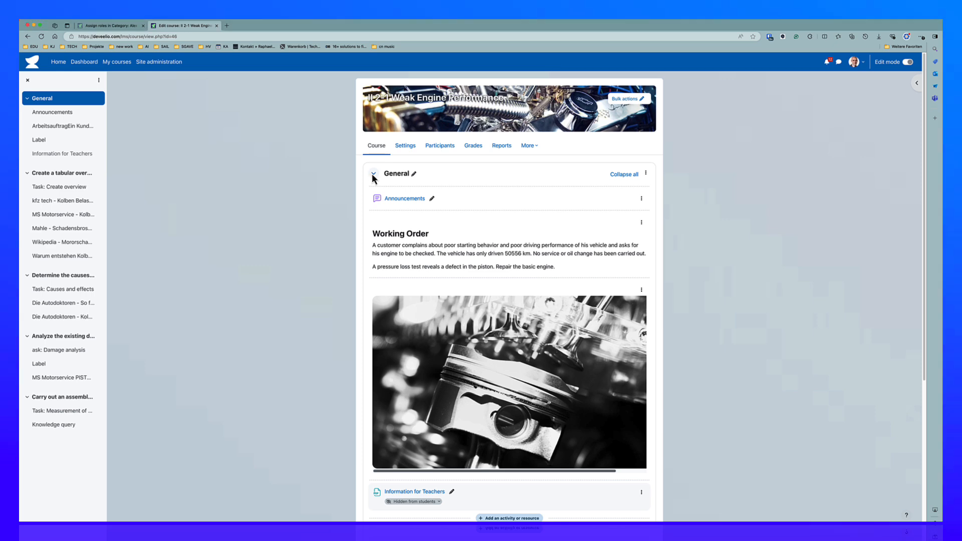
click(374, 173)
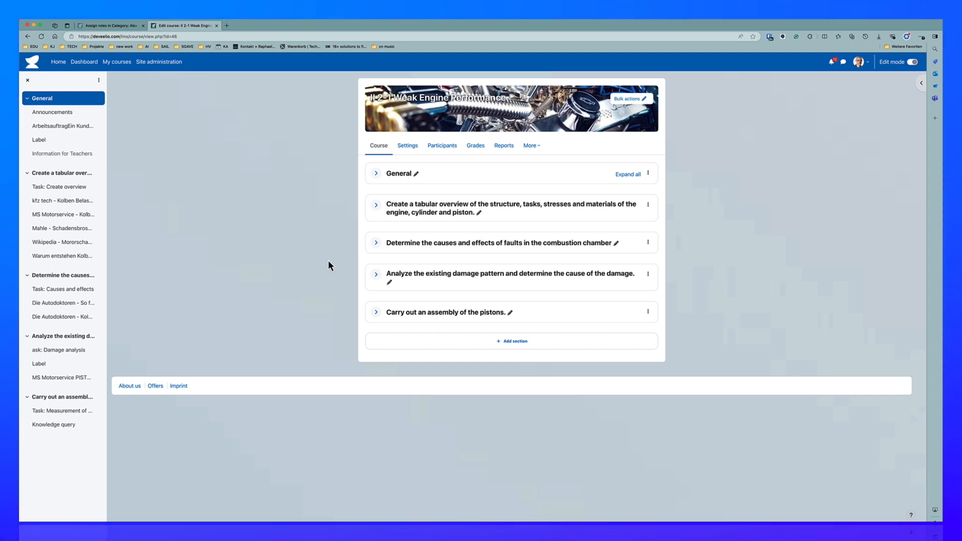
click(376, 173)
scroll(369, 191, down, 1)
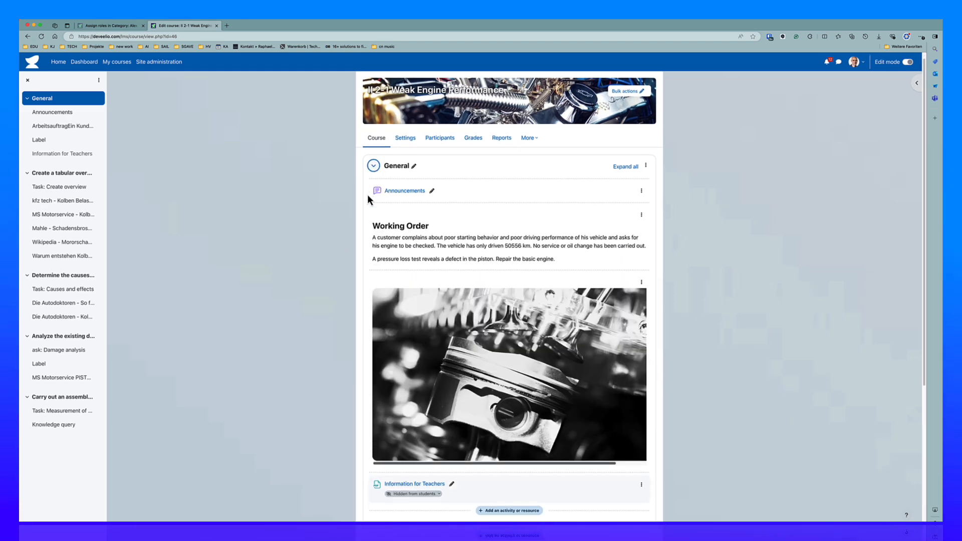
scroll(371, 191, down, 2)
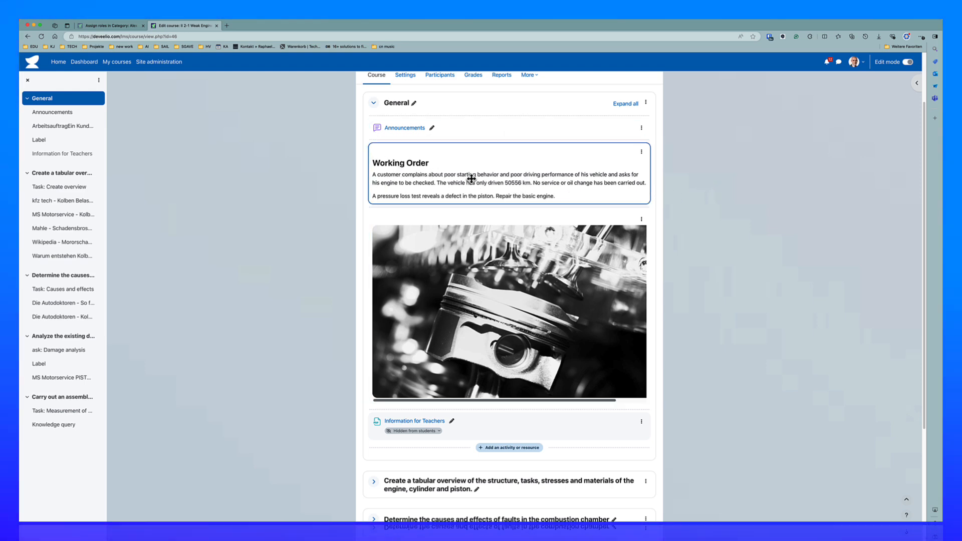
scroll(471, 179, down, 3)
scroll(472, 177, down, 1)
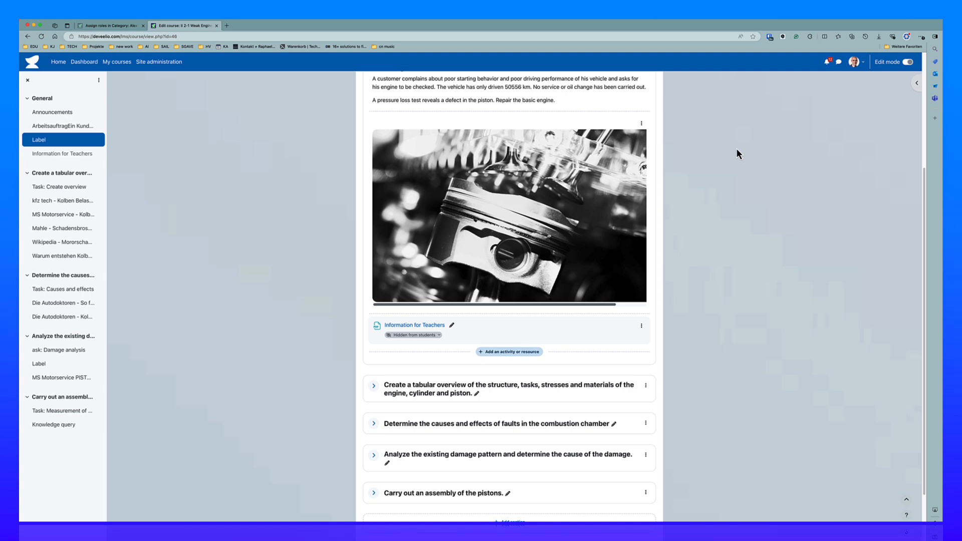
Step: Turn off edit mode for the course and open the Information for Teachers document in an enlarged window
click(909, 62)
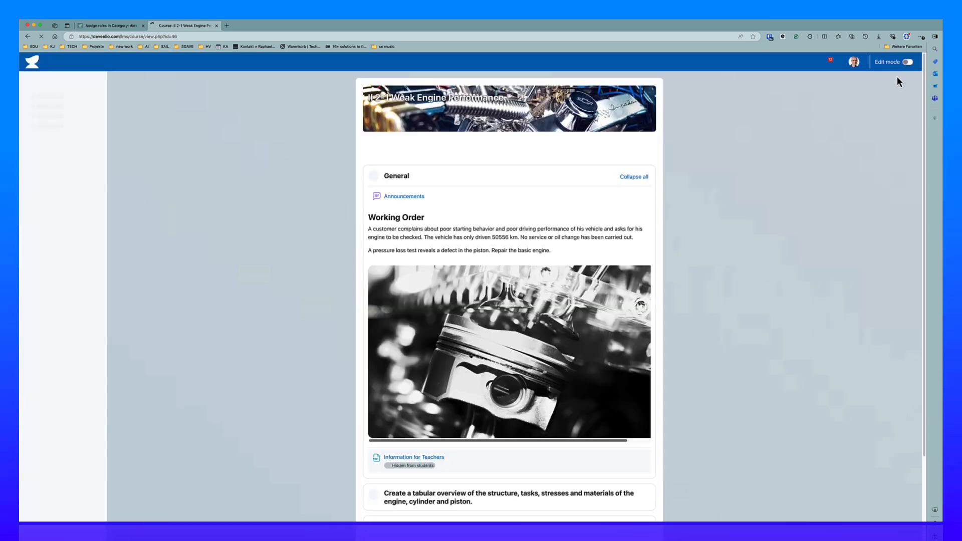
scroll(733, 199, down, 5)
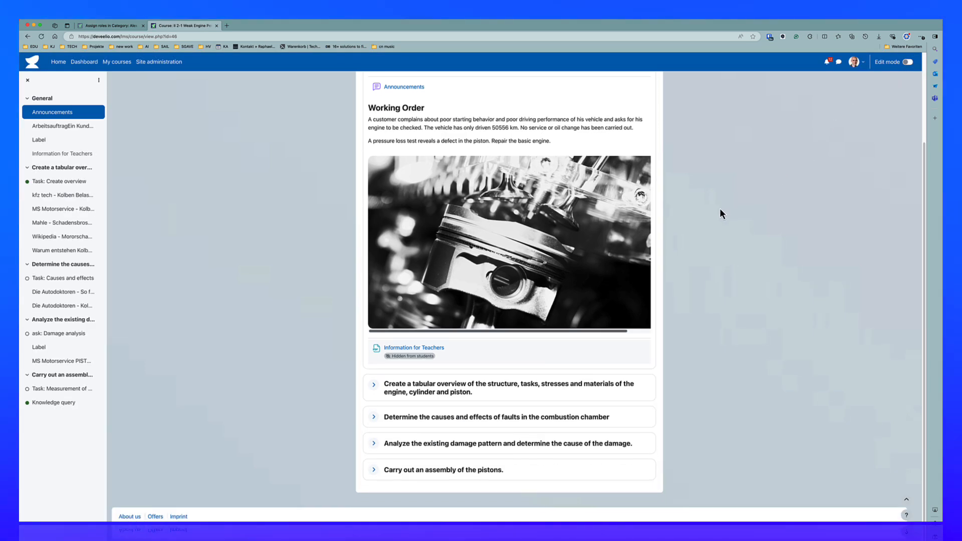
click(409, 348)
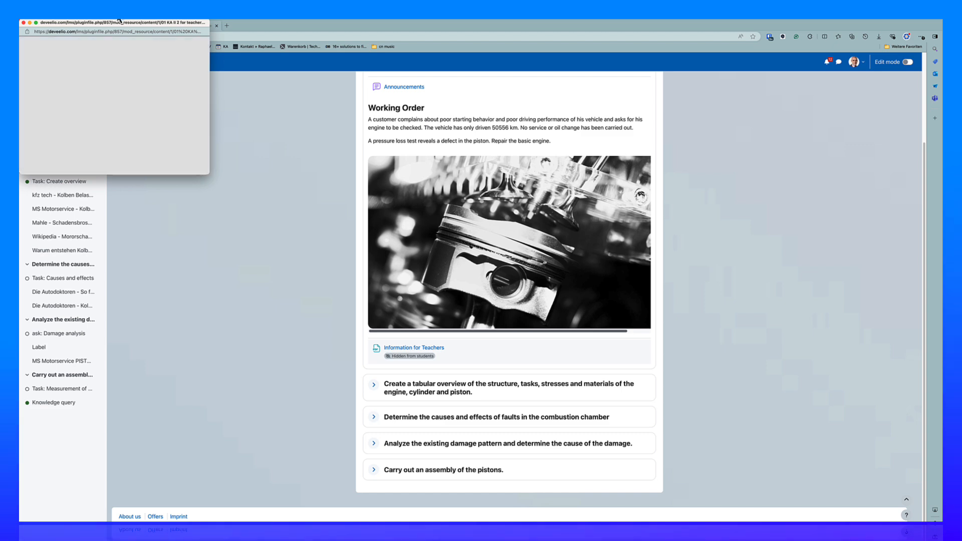
drag(207, 175, 760, 456)
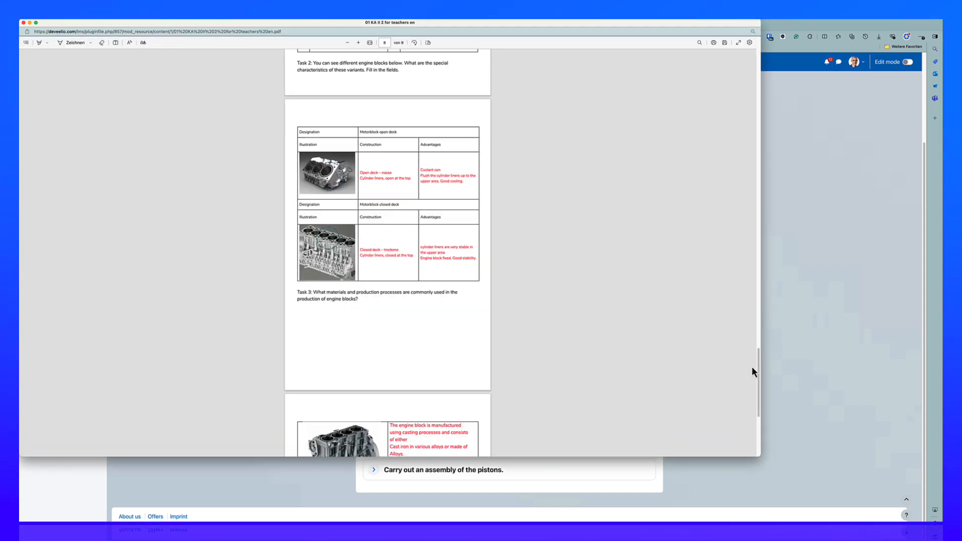
Step: Read the teacher document from its first page through the curriculum, course planning and Task 1 solutions, and close it
drag(757, 383, 768, 67)
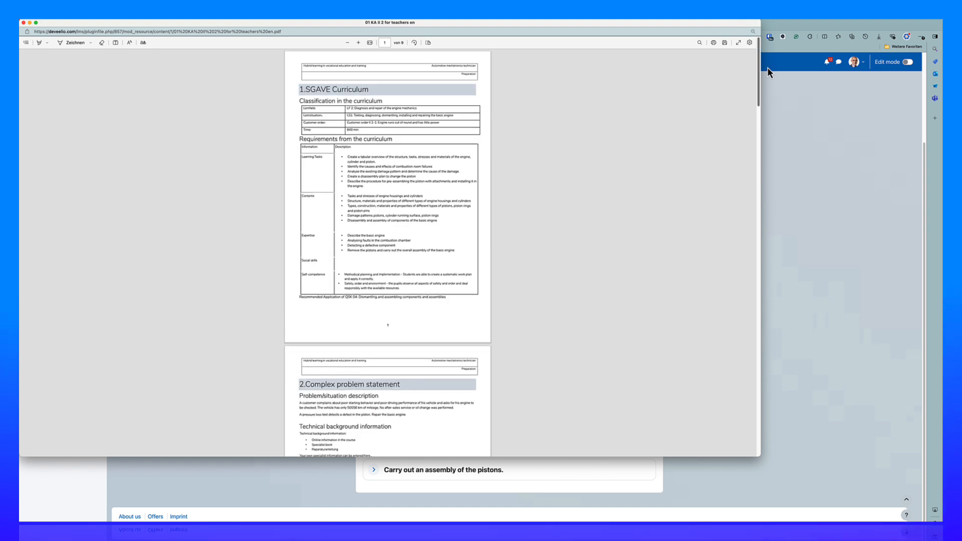
scroll(336, 125, down, 1)
scroll(336, 125, down, 5)
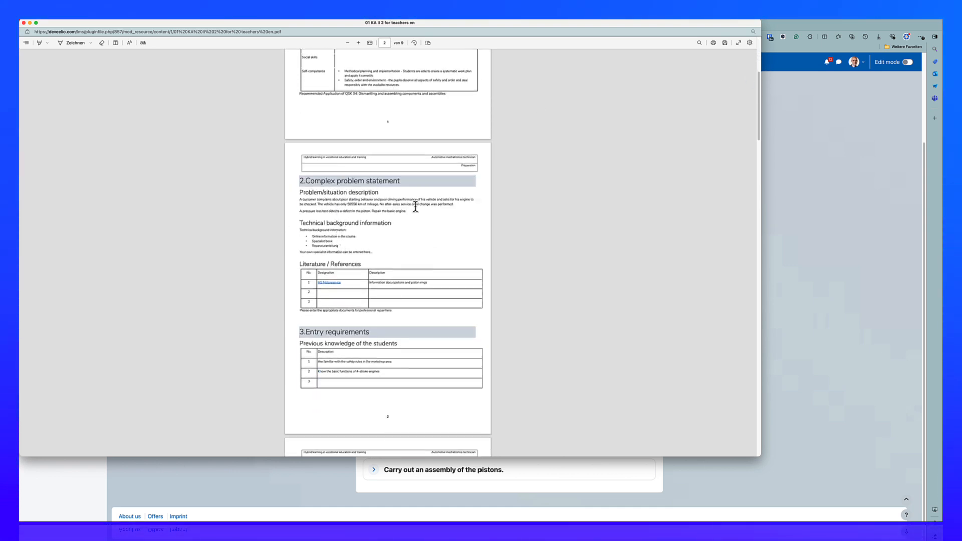
scroll(369, 251, down, 4)
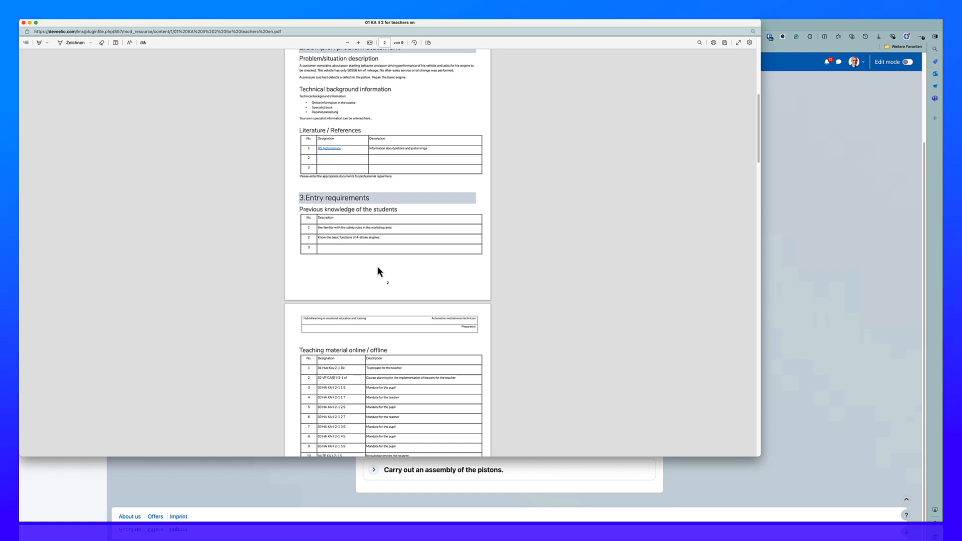
scroll(377, 270, down, 2)
scroll(351, 214, down, 6)
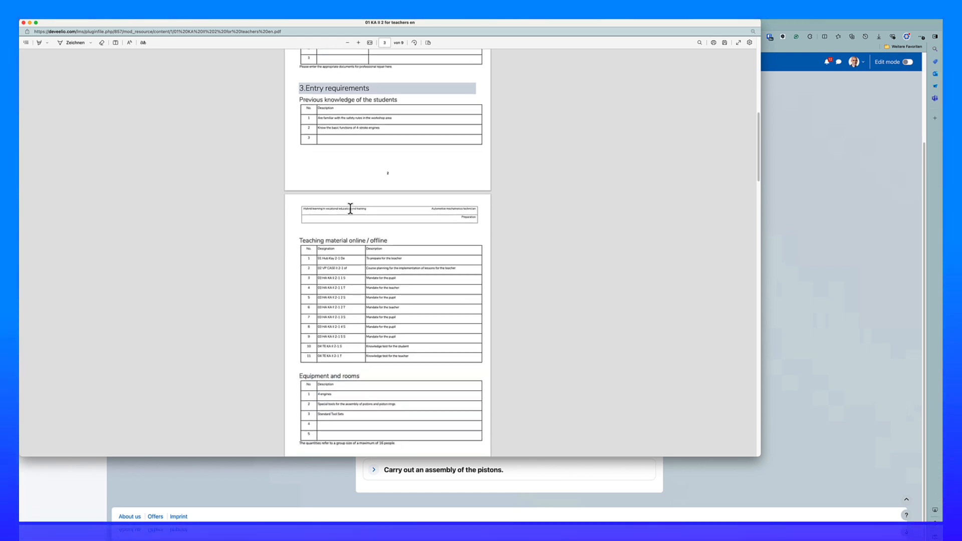
scroll(351, 214, down, 3)
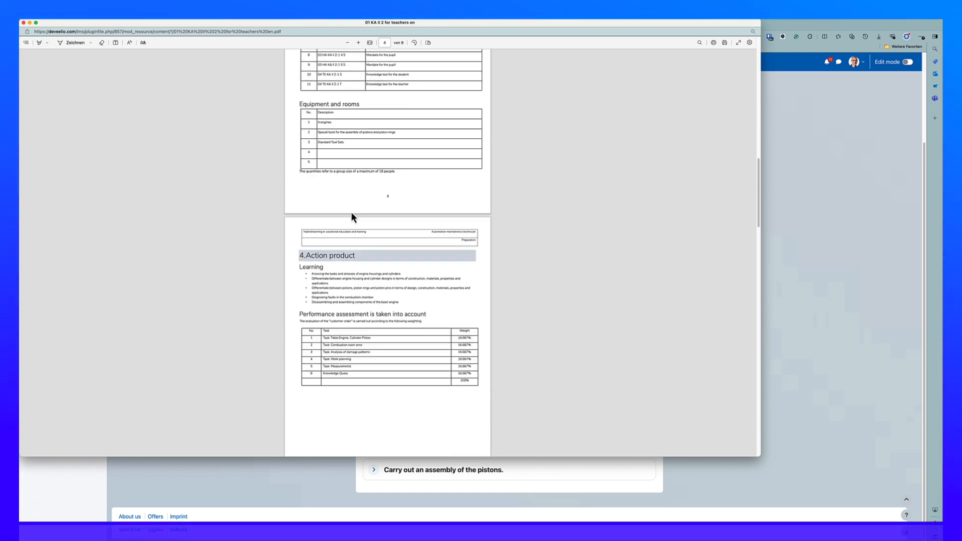
scroll(351, 215, down, 1)
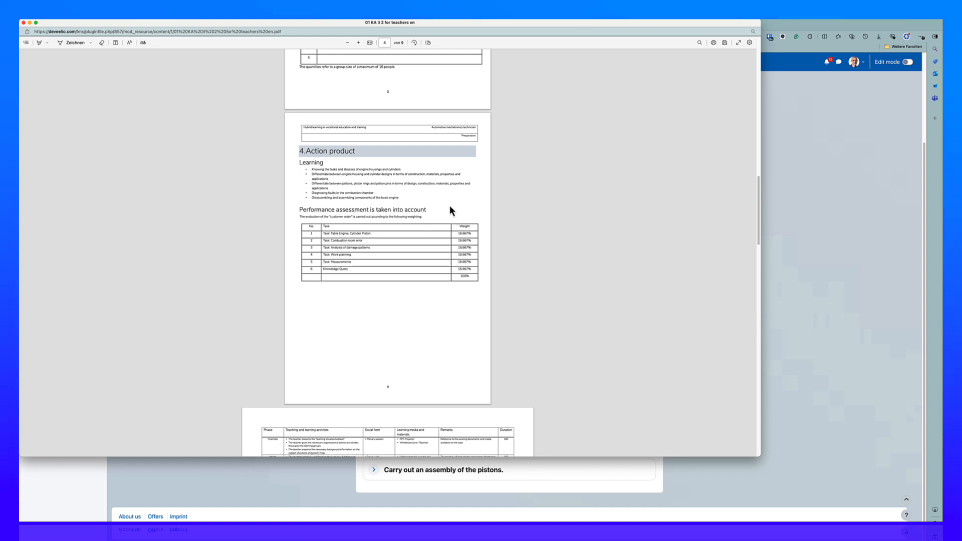
scroll(431, 243, down, 10)
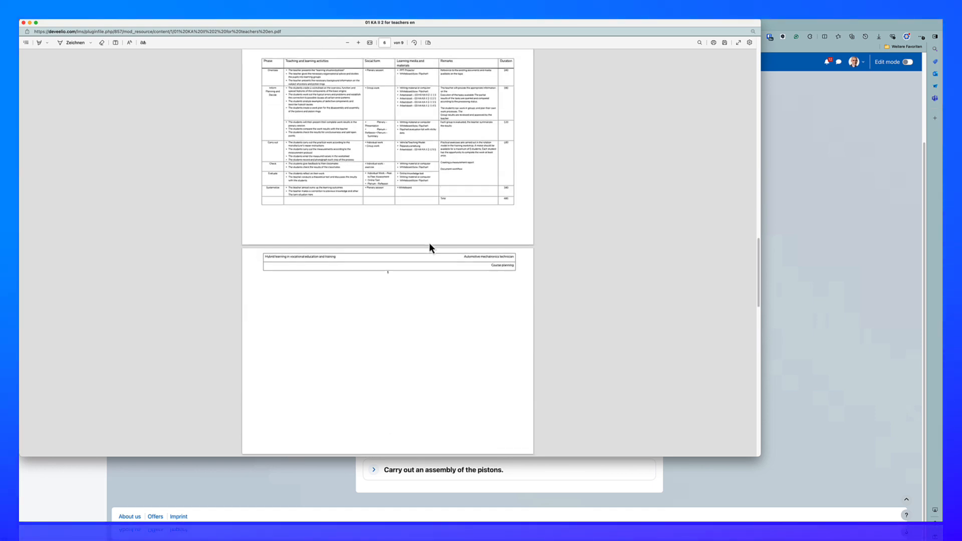
scroll(429, 239, up, 1)
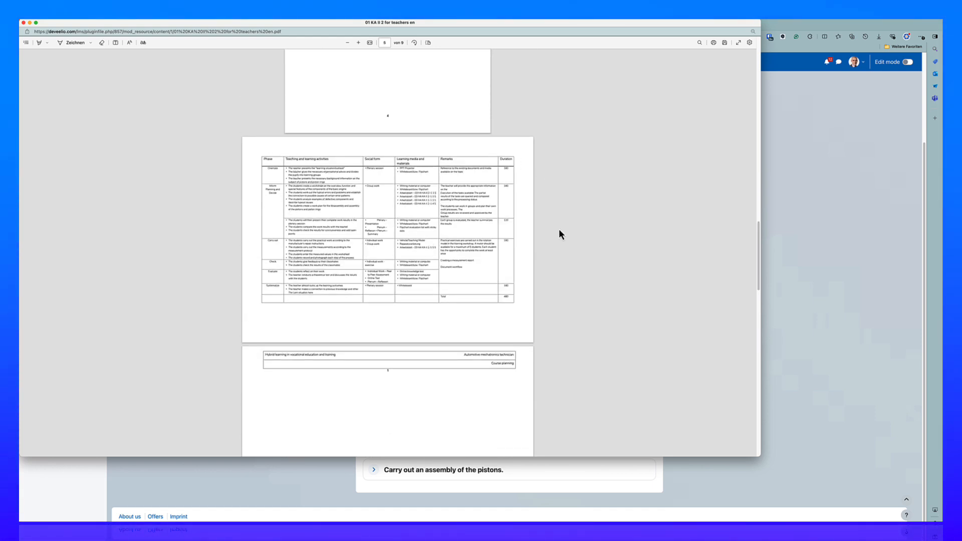
scroll(416, 223, down, 15)
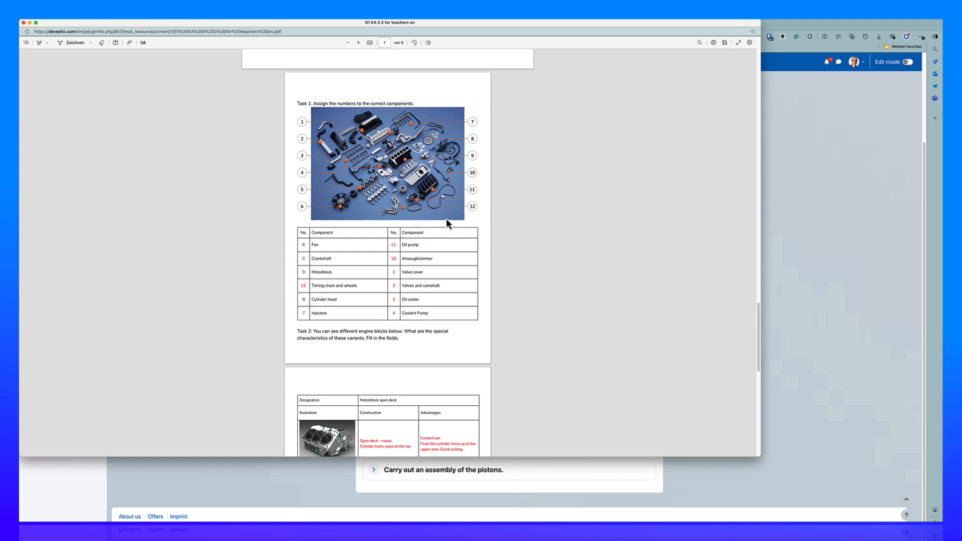
click(23, 23)
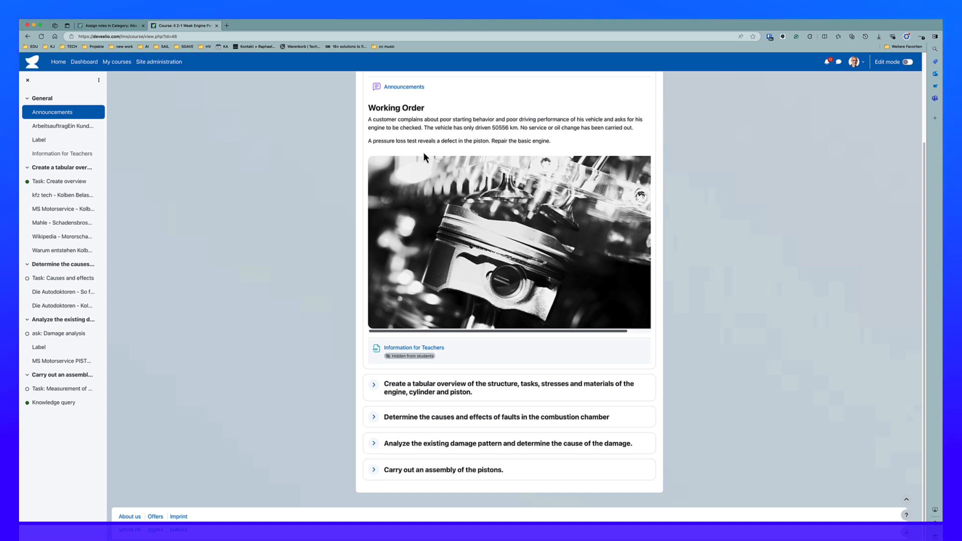
Step: Collapse the General section, expand the tabular overview section on engine, cylinder and piston, and briefly highlight its resource links
scroll(423, 152, up, 3)
click(372, 165)
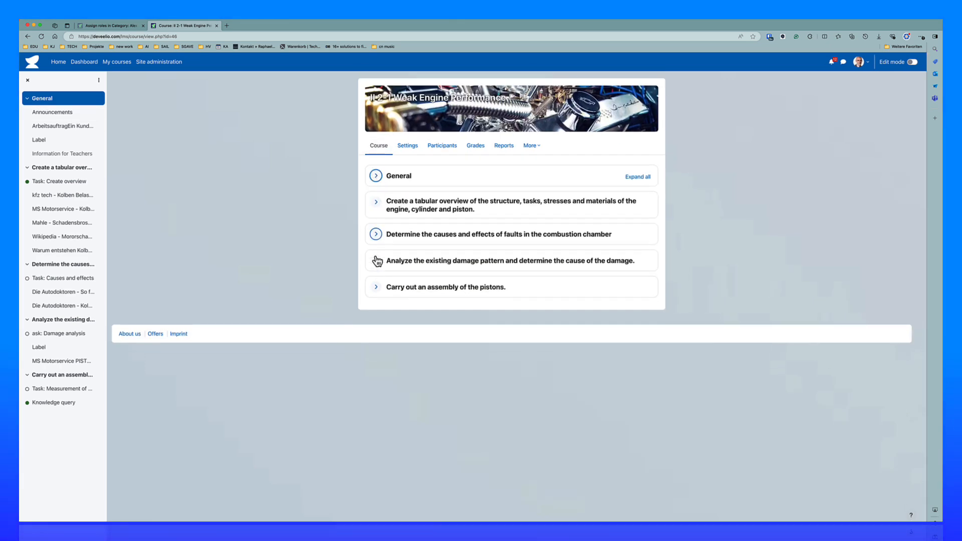
click(377, 205)
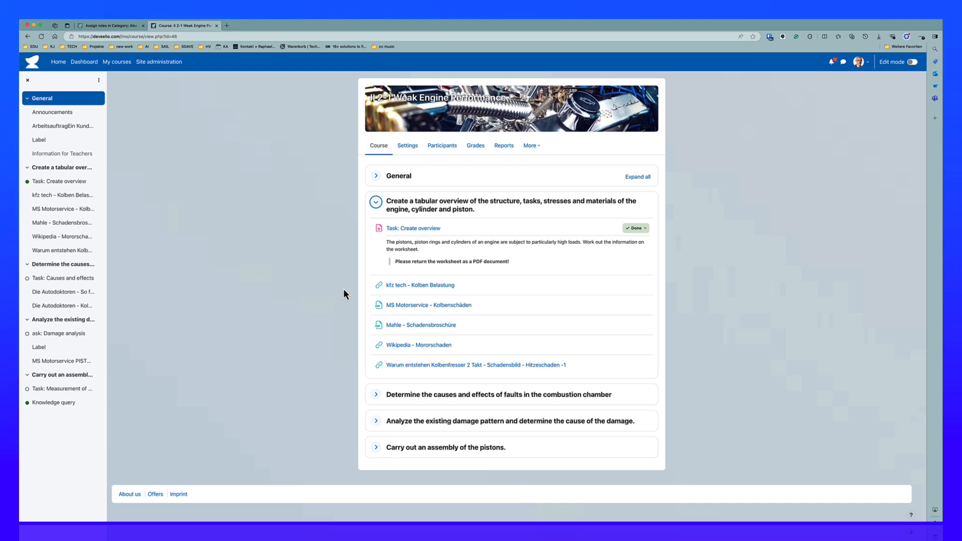
drag(349, 280, 479, 353)
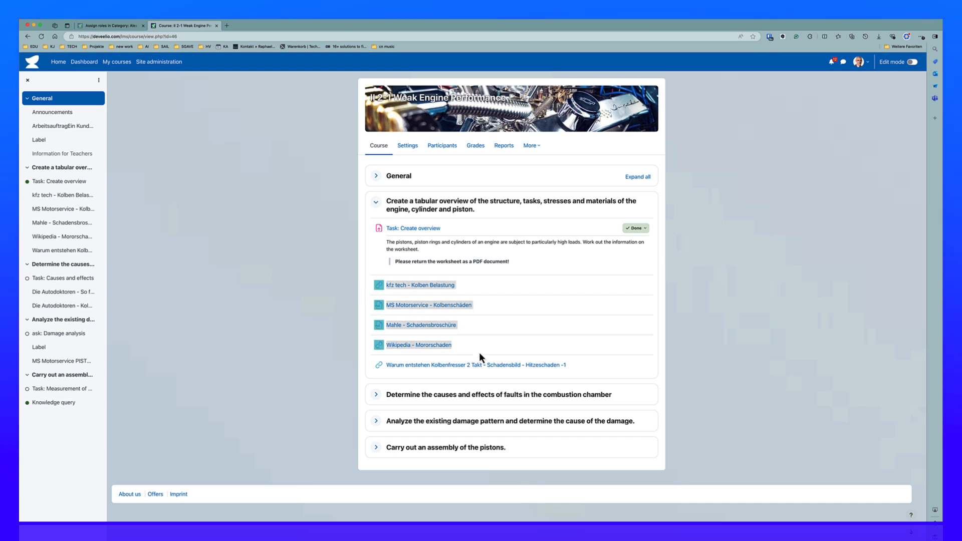
click(495, 330)
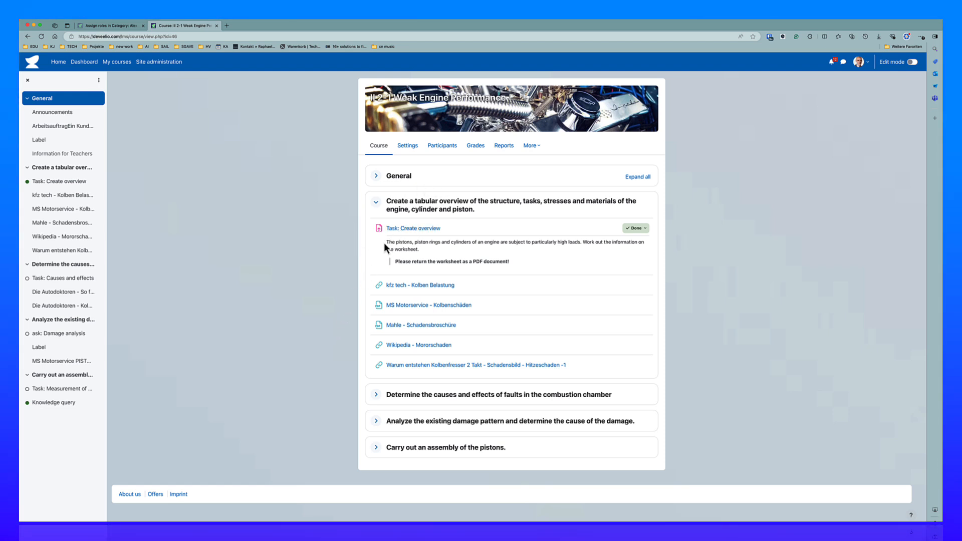
Step: Open the assignment Task: Create overview, and download and open its worksheet 03 HA KA II 2-1 1 S en.docx
click(410, 230)
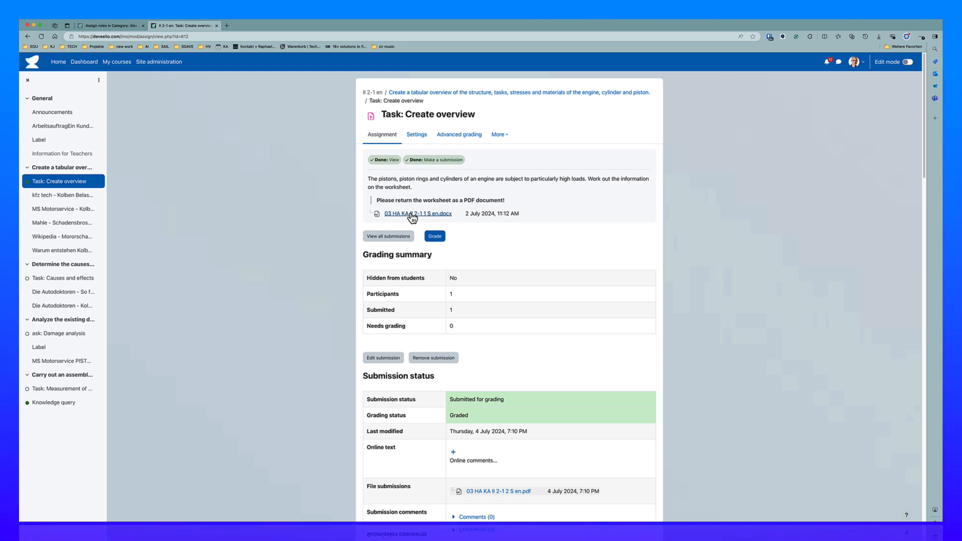
click(412, 214)
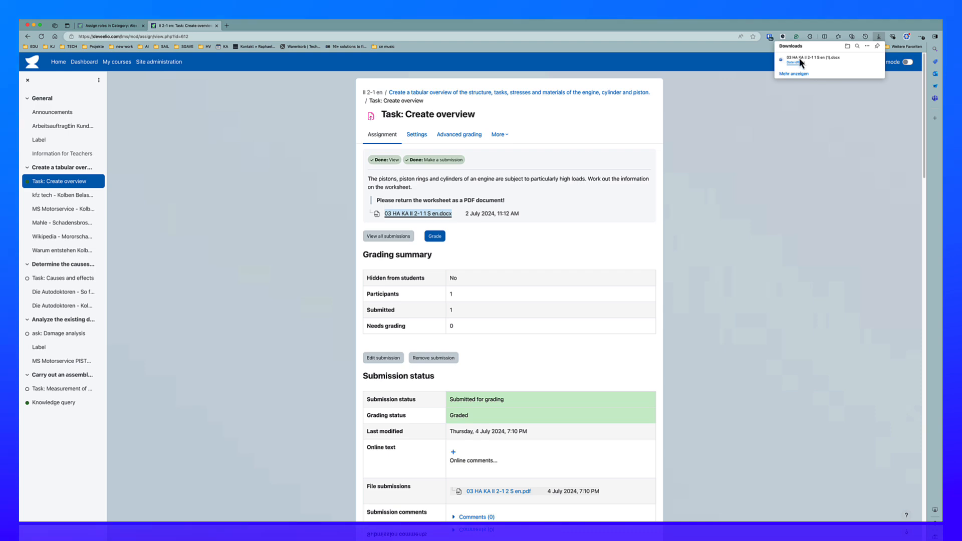
click(797, 62)
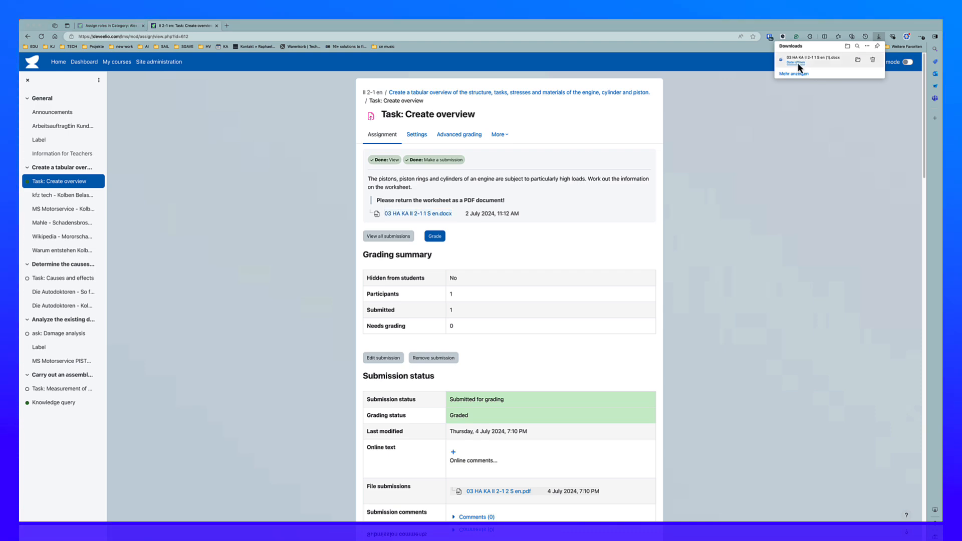
Step: Review the worksheet's component numbering table and the Task 2 engine block tables in Word, and close the document
scroll(493, 277, down, 8)
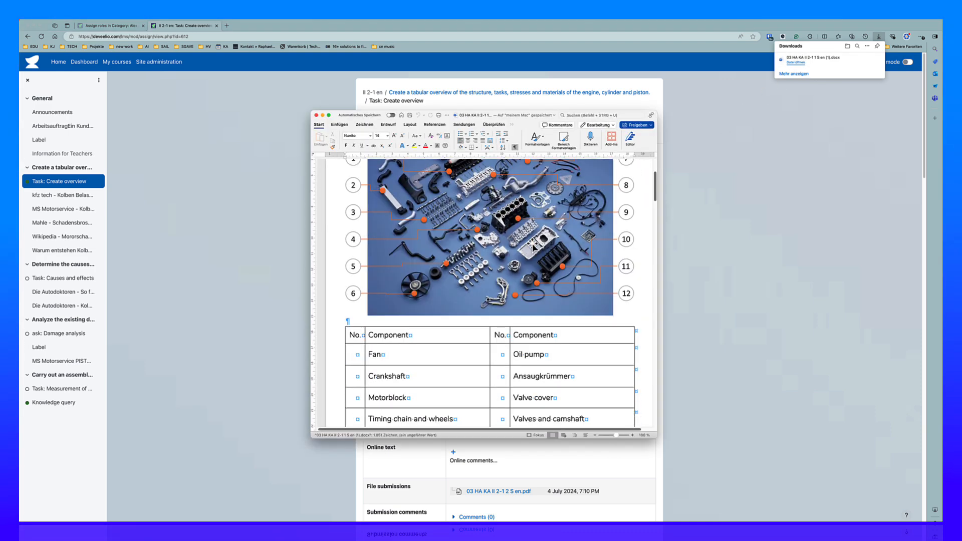
scroll(464, 281, down, 10)
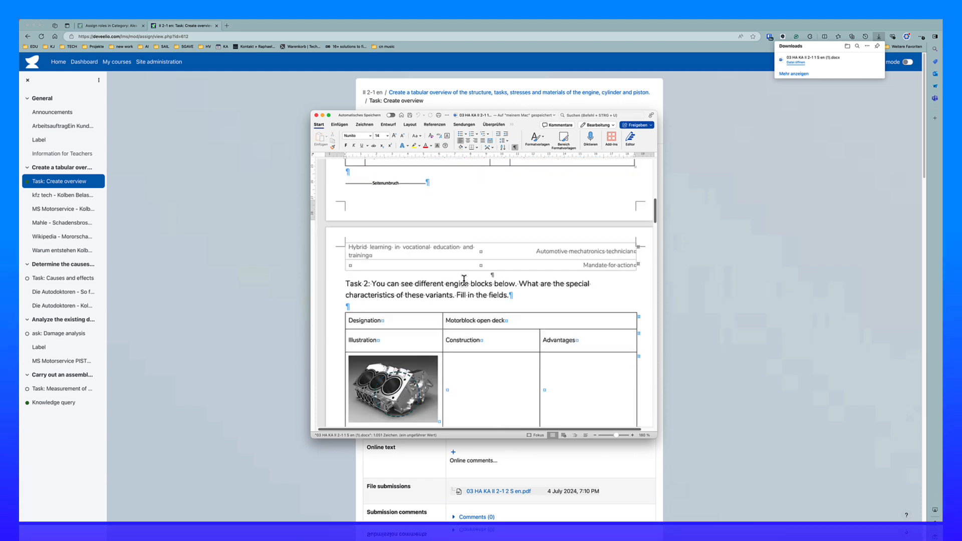
scroll(464, 279, up, 5)
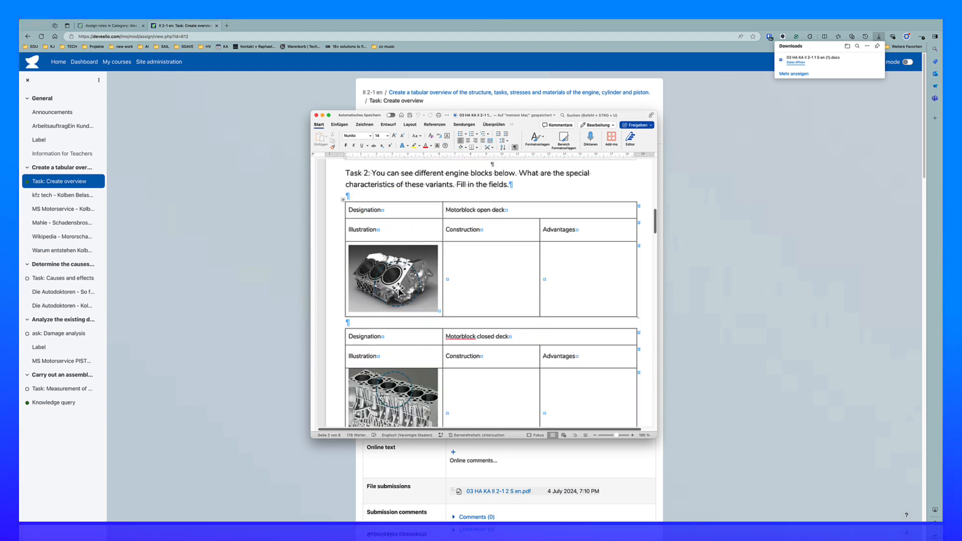
double_click(459, 233)
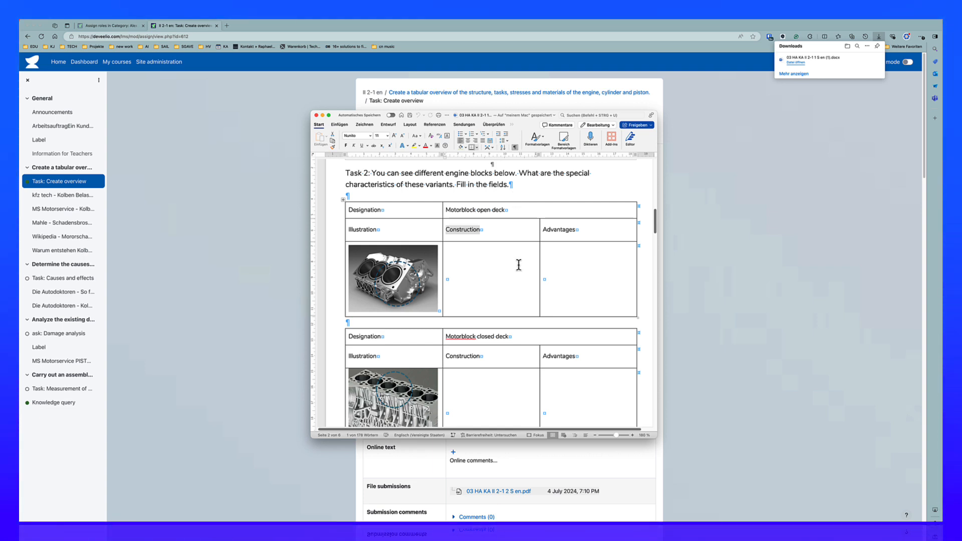
click(564, 237)
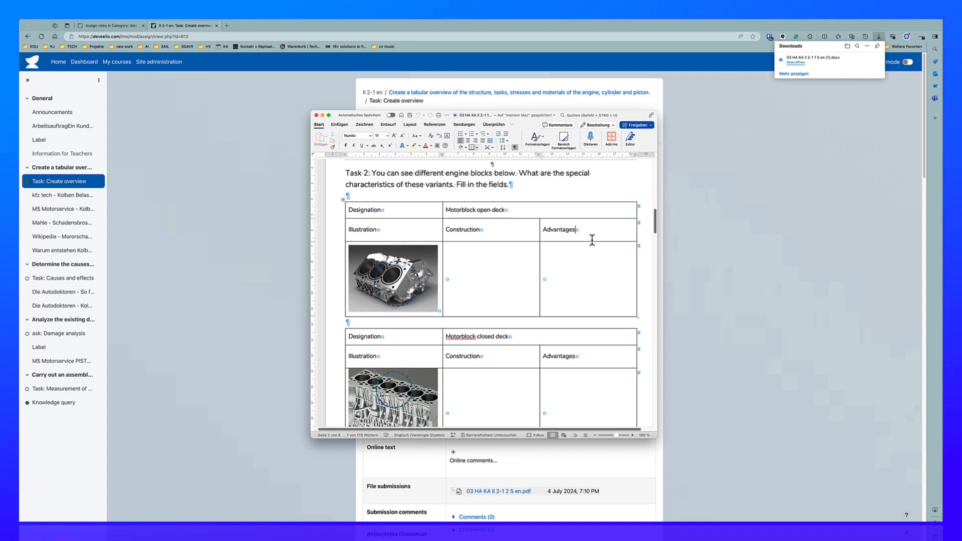
scroll(558, 243, down, 2)
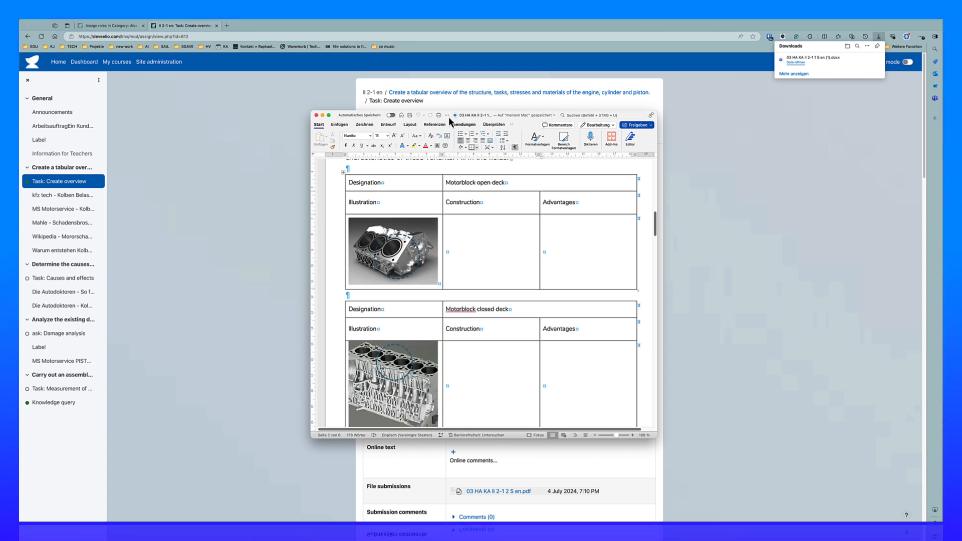
click(316, 116)
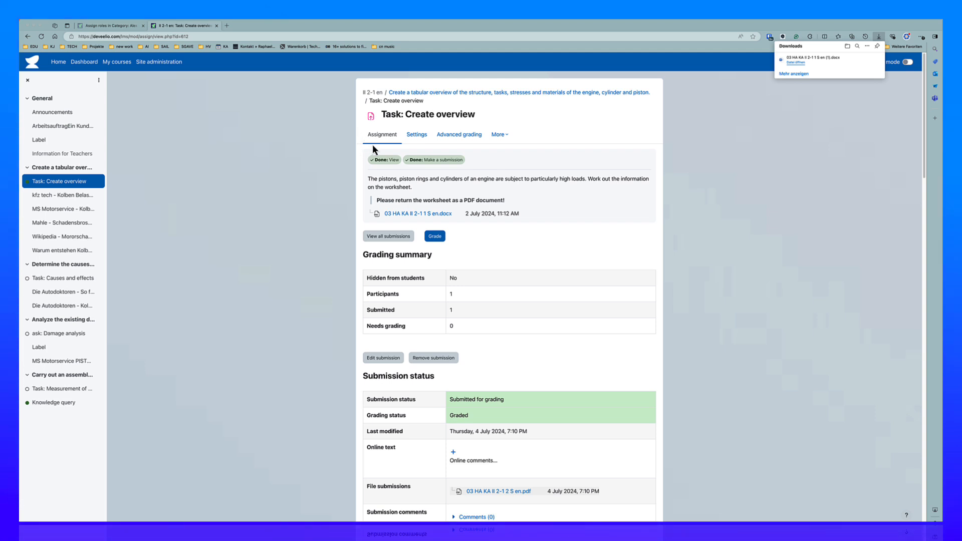
Step: Examine the assignment's grading summary, submission status and grading criteria
scroll(373, 147, down, 5)
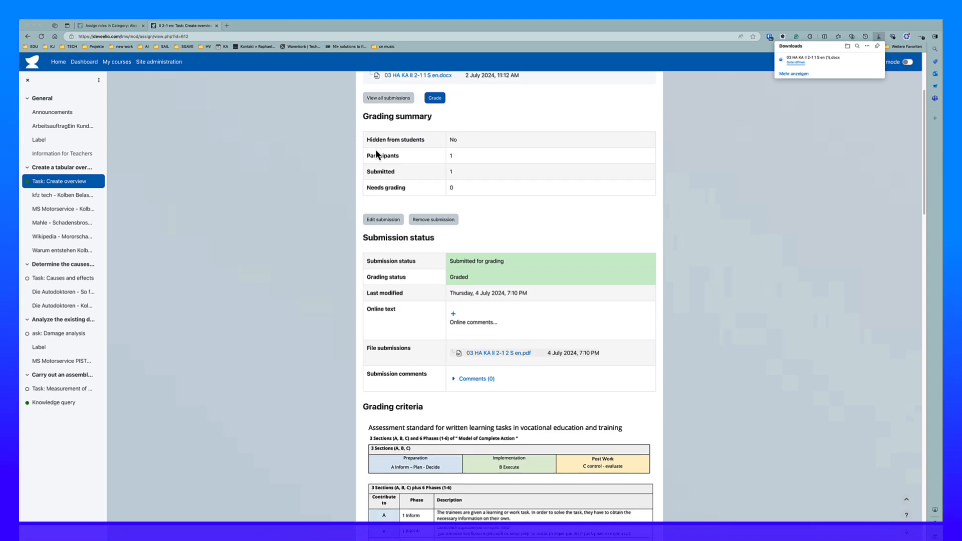
scroll(375, 149, up, 4)
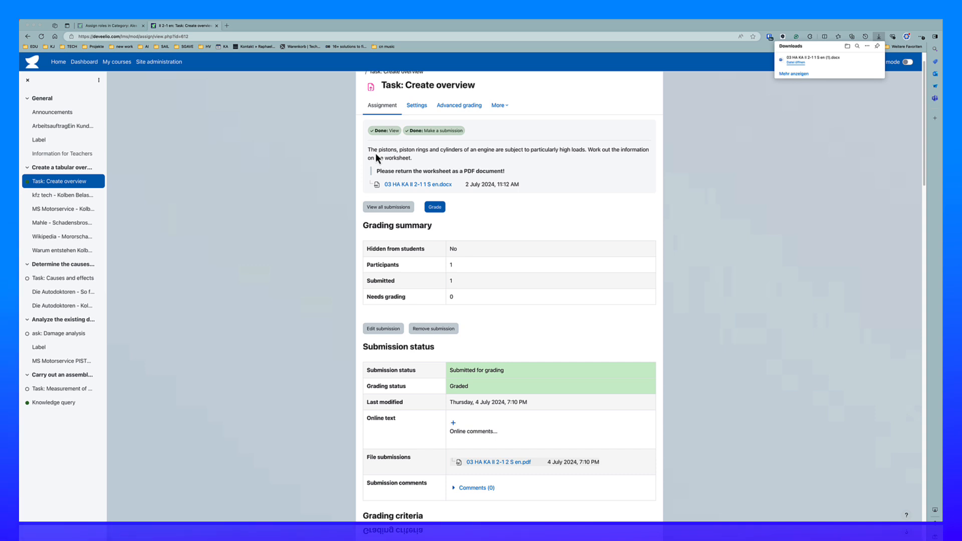
Step: Review the Create overview assignment's submission status, written-test evaluation matrix, rubric levels and options, and feedback section
scroll(620, 271, up, 1)
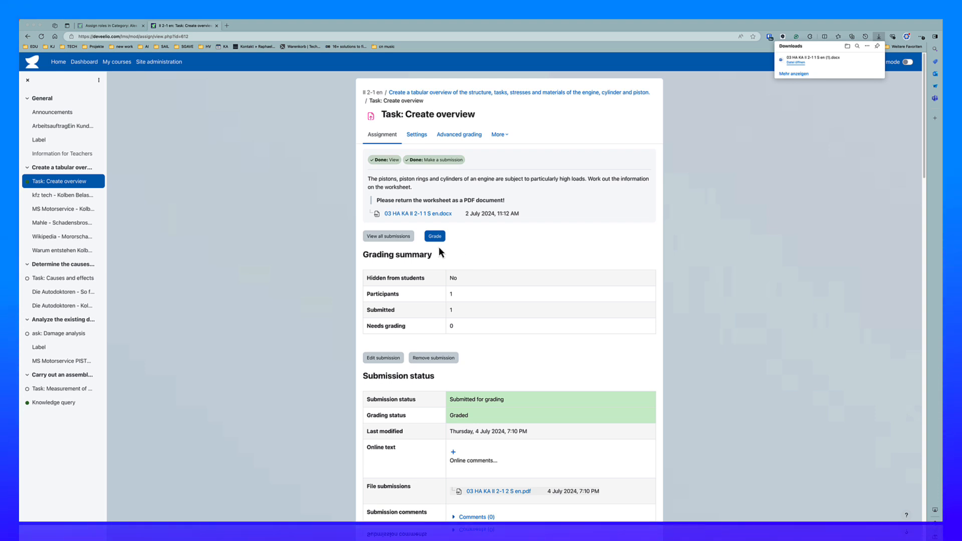
scroll(440, 249, down, 2)
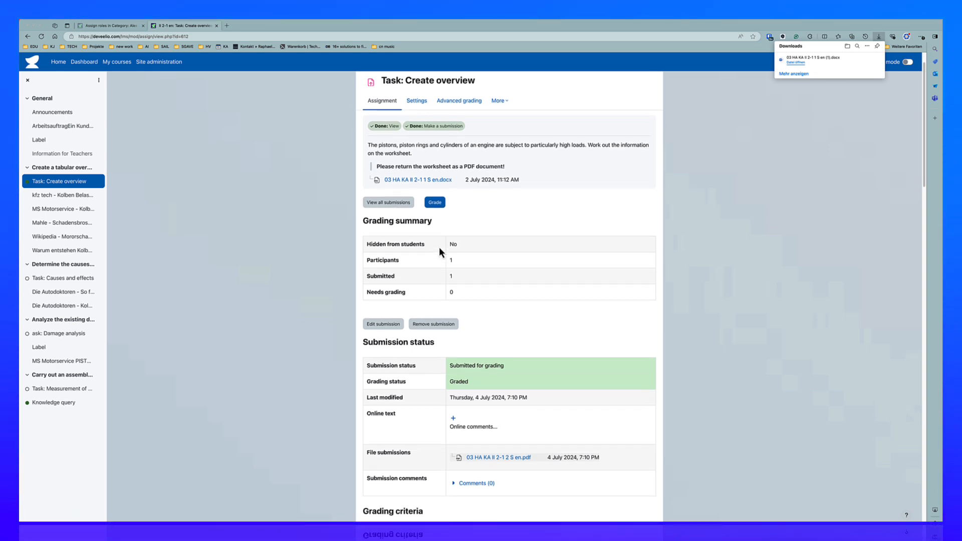
scroll(439, 248, down, 3)
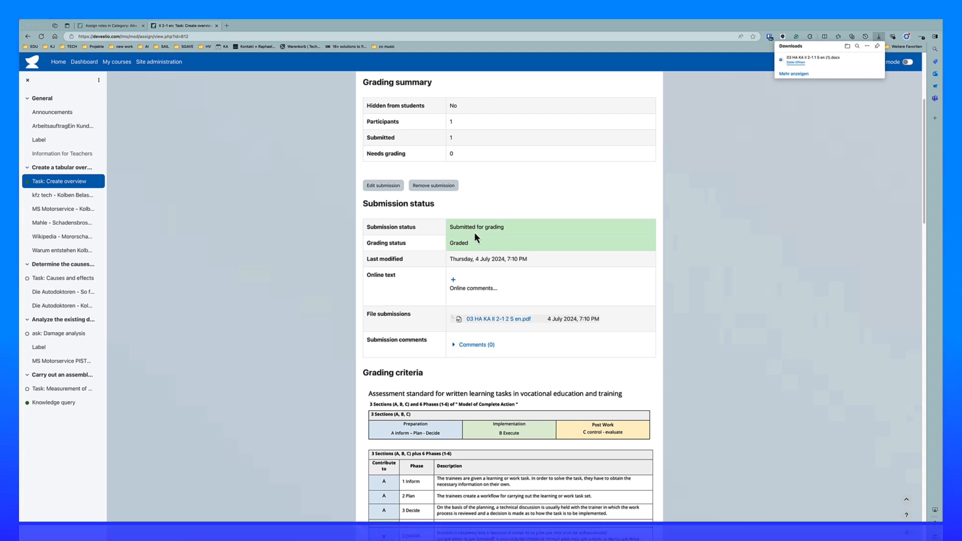
scroll(475, 241, down, 4)
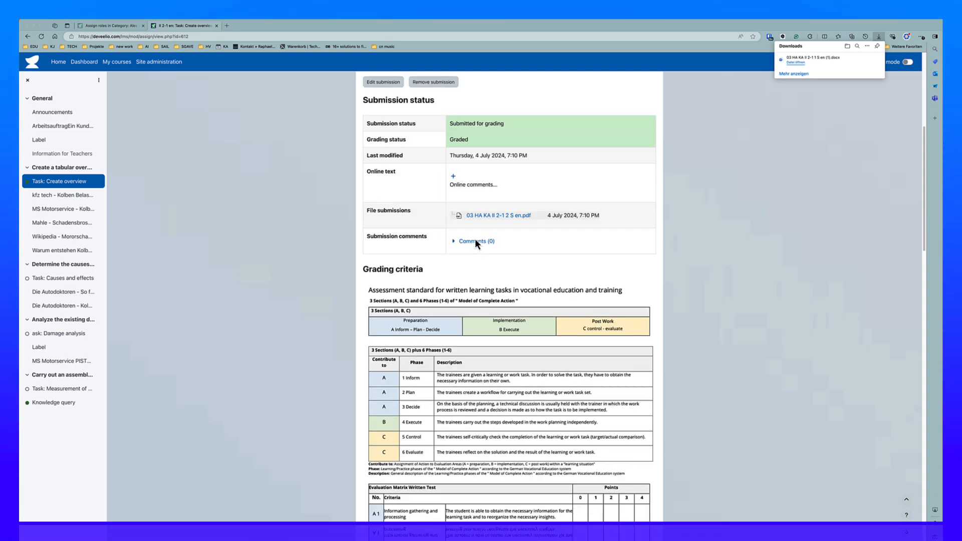
scroll(475, 239, down, 2)
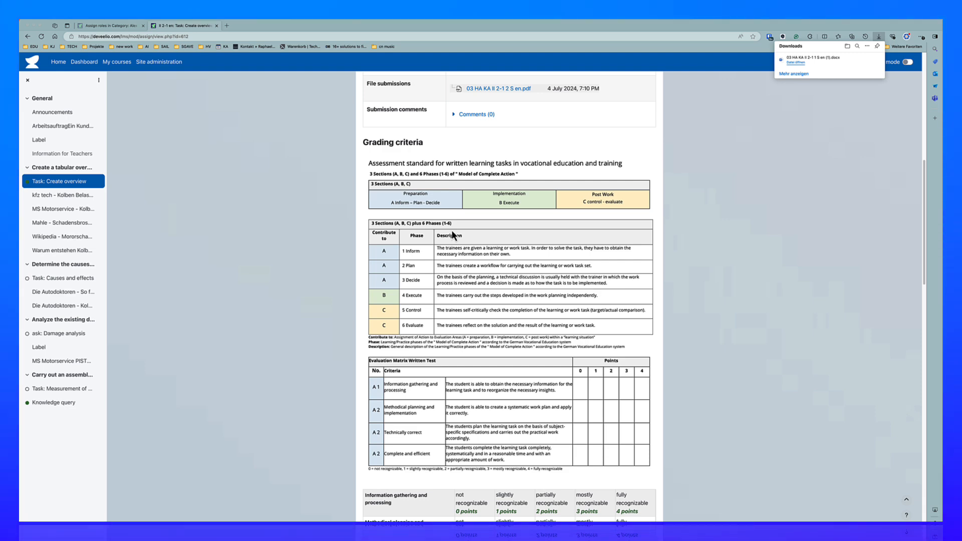
scroll(464, 262, down, 3)
scroll(464, 263, down, 4)
scroll(464, 269, down, 2)
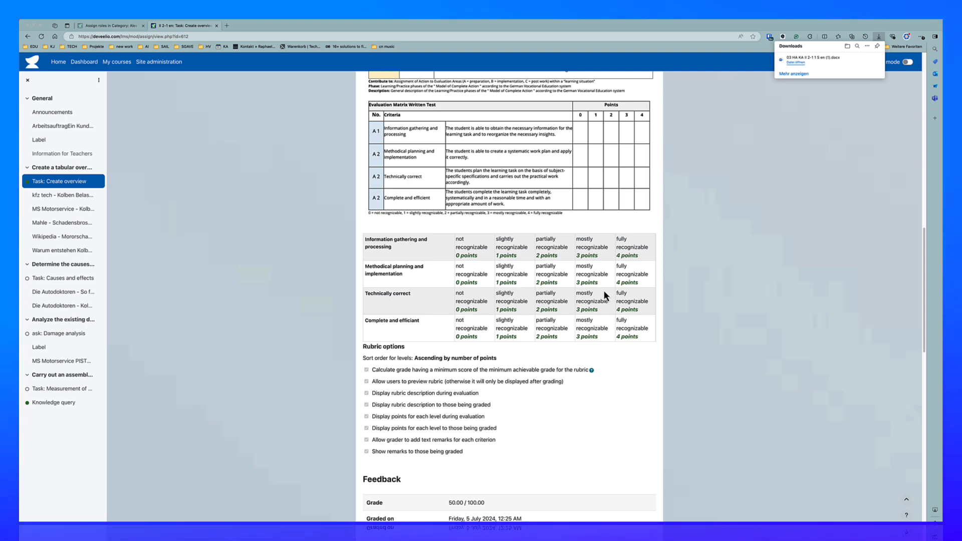
scroll(604, 291, down, 4)
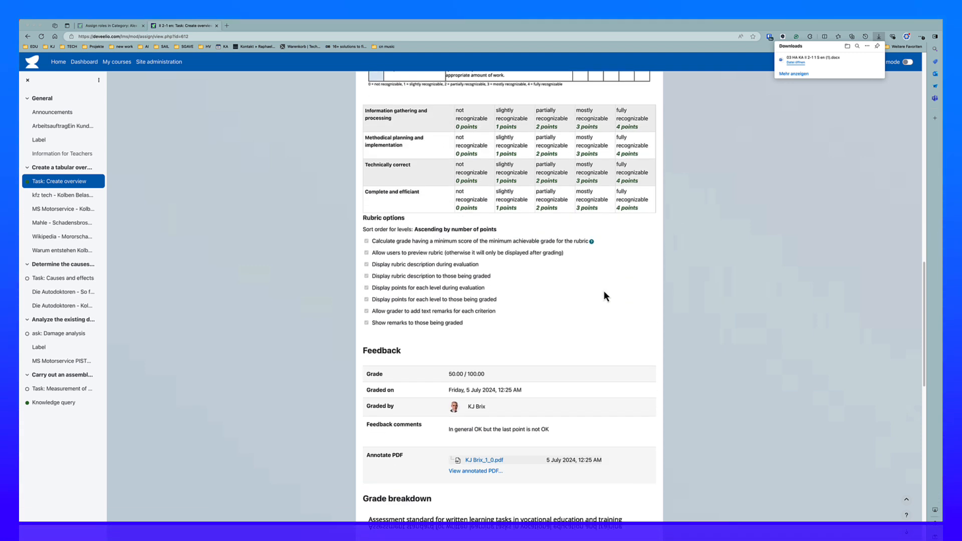
scroll(604, 292, down, 2)
scroll(604, 292, up, 8)
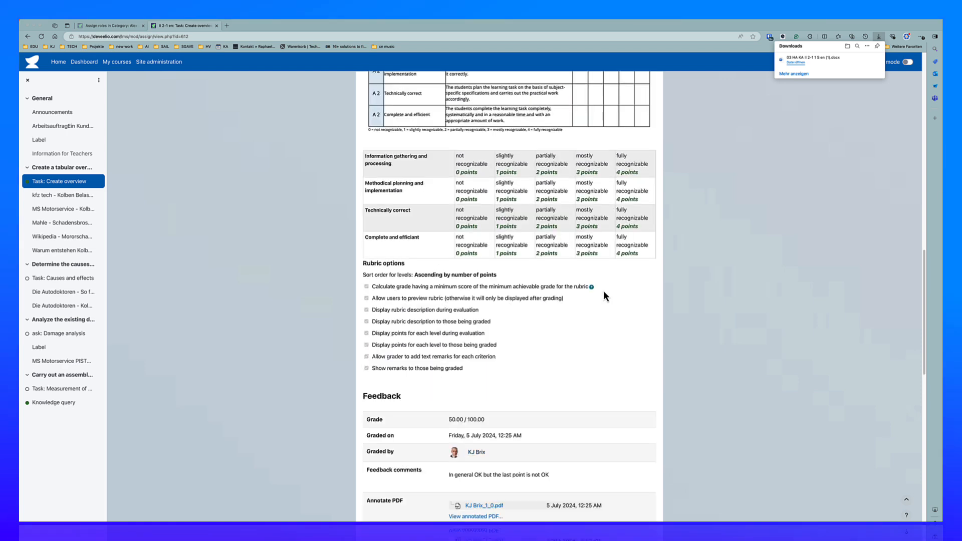
scroll(604, 291, up, 8)
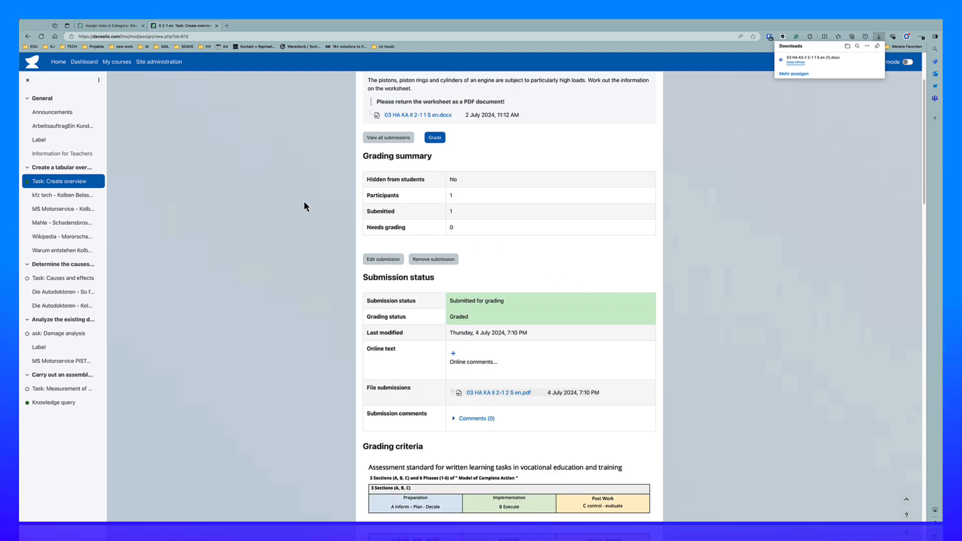
Step: Return to the course page, switch the expanded section to Carry out an assembly of the pistons, and open Task: Measurement of components
click(26, 39)
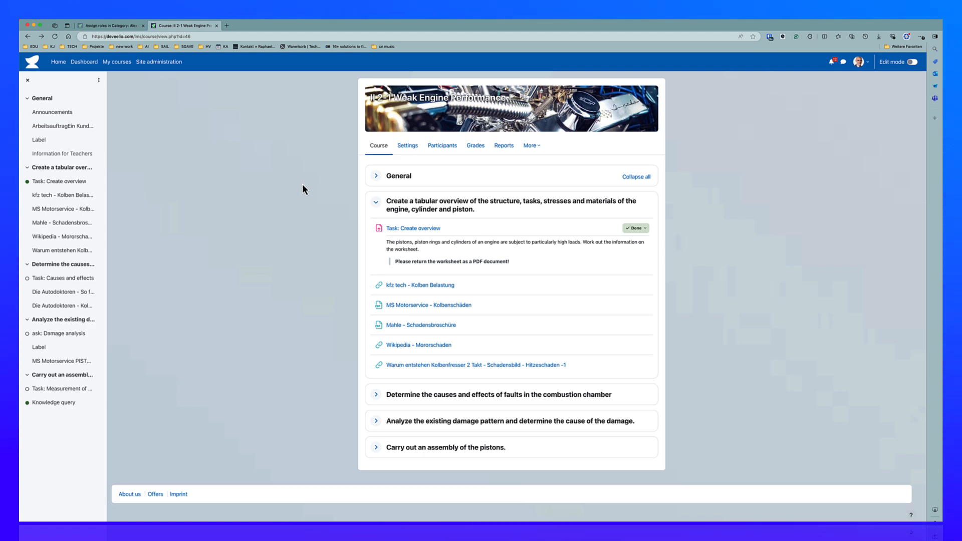
click(376, 202)
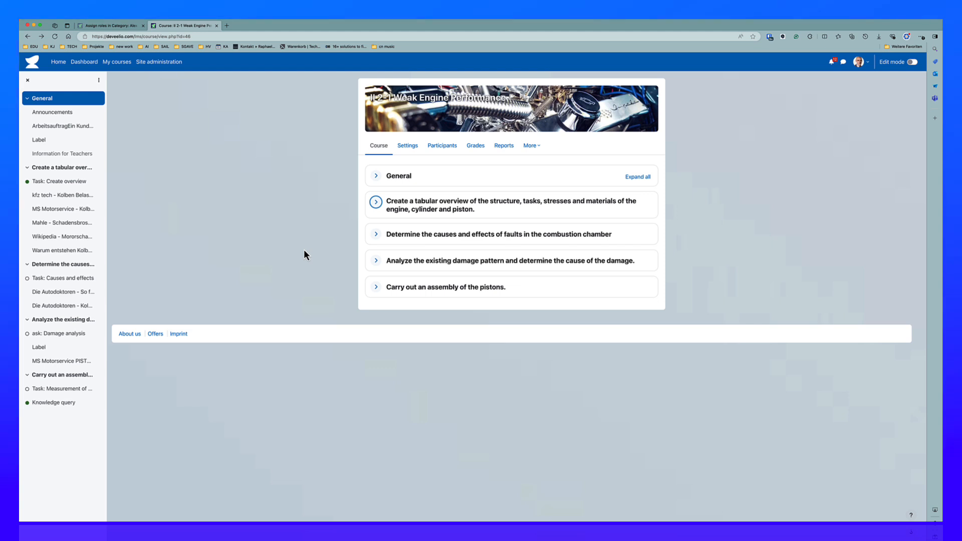
click(376, 287)
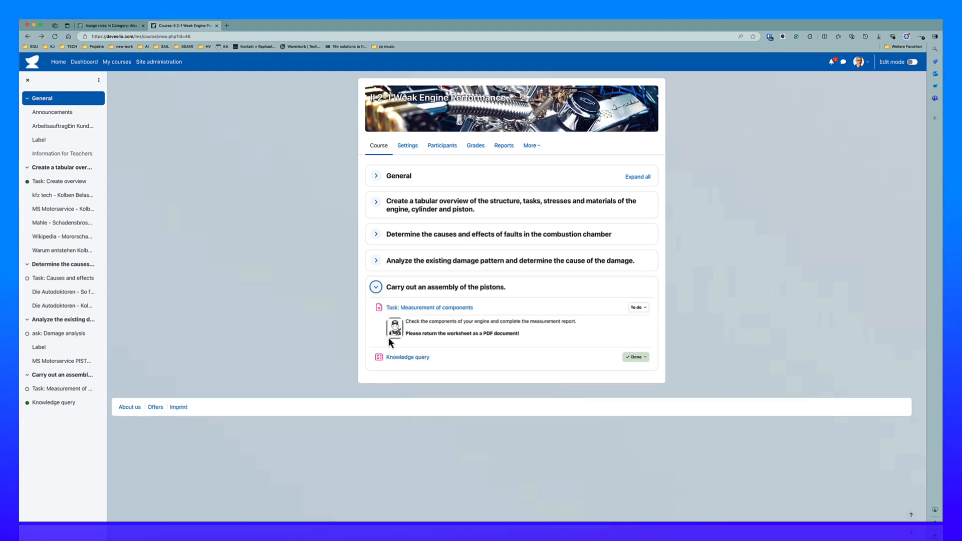
click(416, 310)
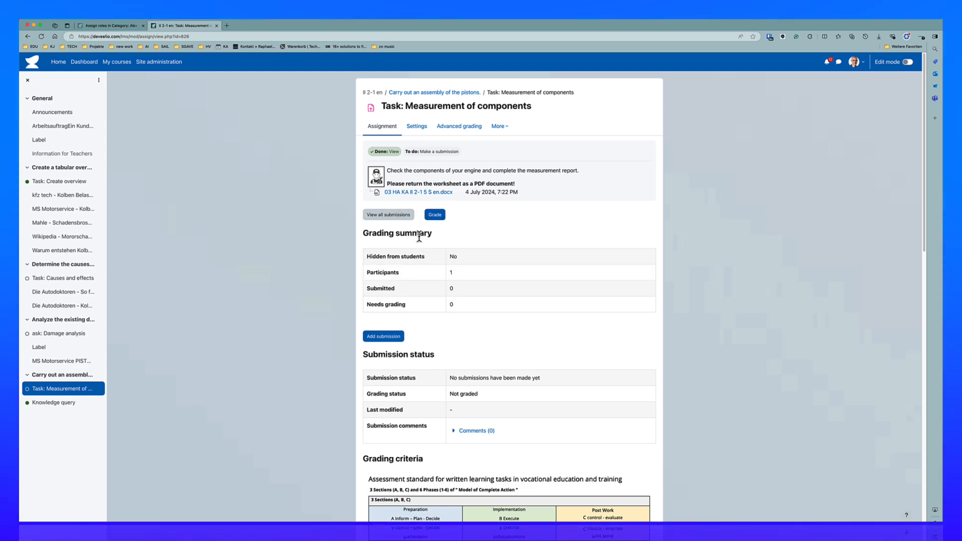
Step: Examine the measurement task's submission status and its evaluation matrix for practical tasks
scroll(423, 270, down, 1)
scroll(422, 266, down, 5)
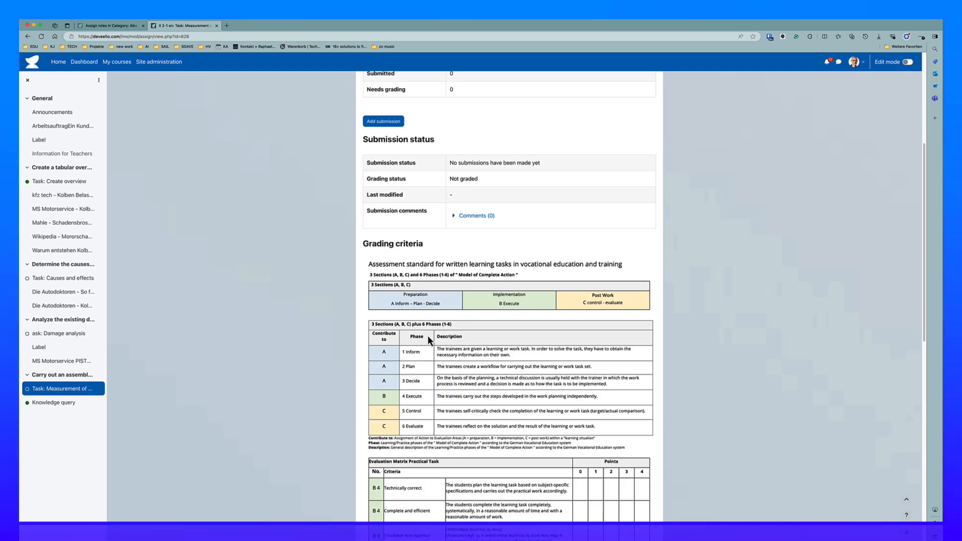
scroll(428, 336, down, 1)
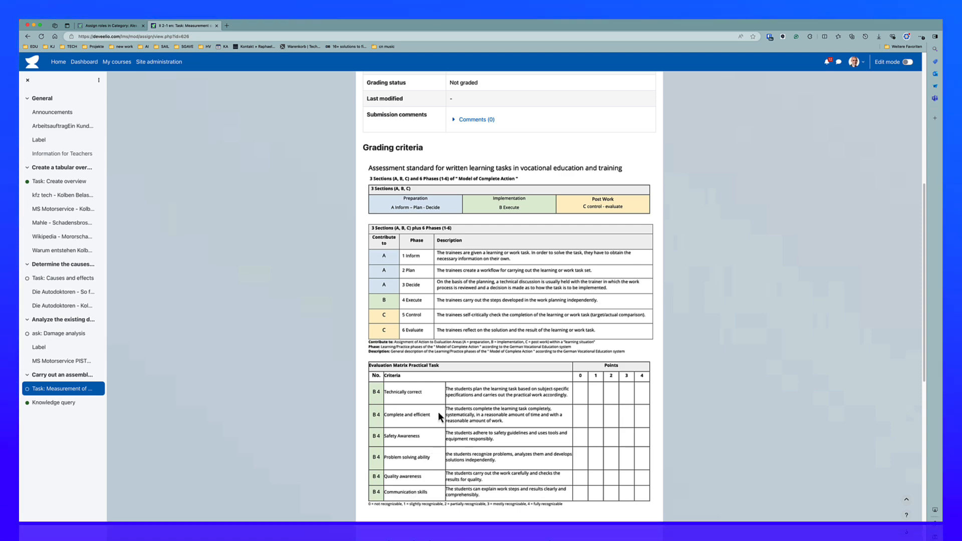
scroll(440, 381, up, 3)
scroll(442, 363, up, 3)
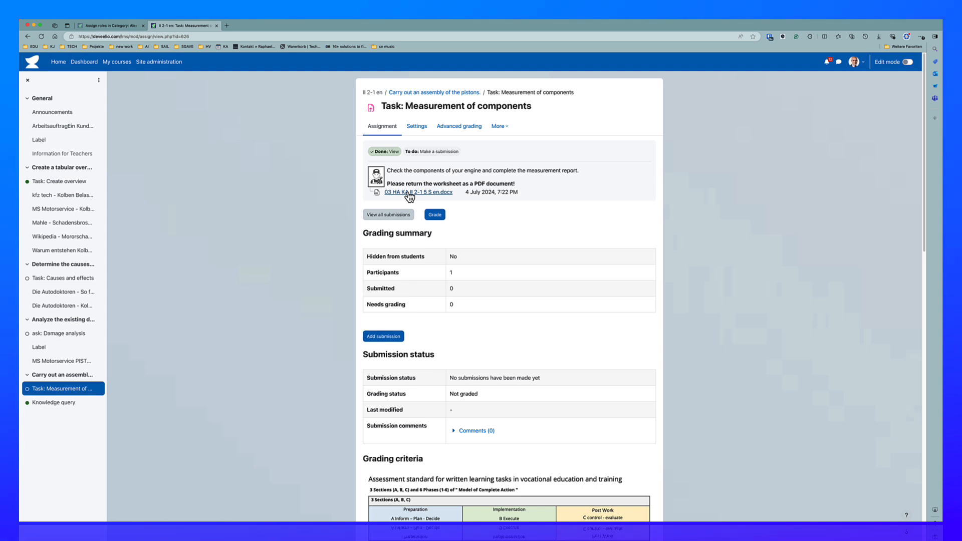
Step: Open grading for the measurement task, dismiss the alert, and set the layout to show only the grading form
click(435, 215)
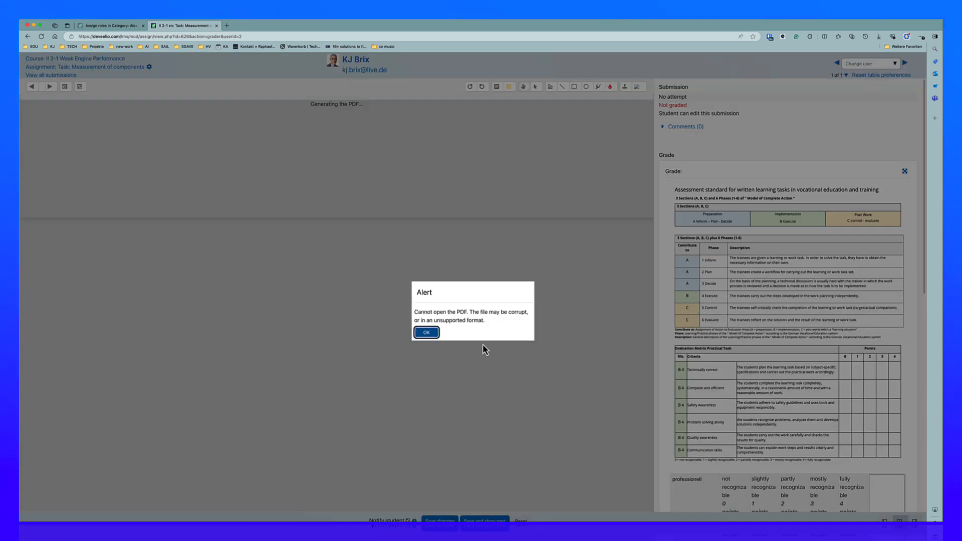
click(427, 333)
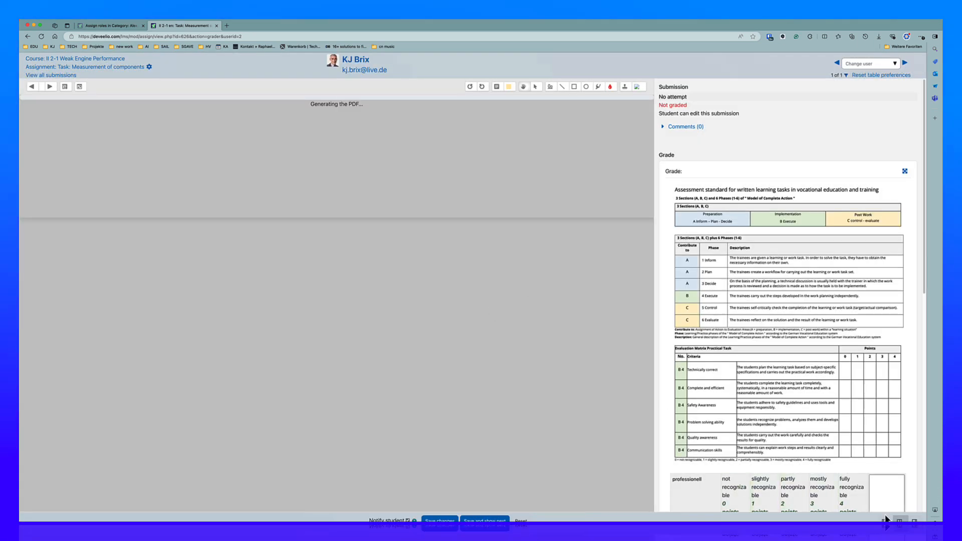
click(915, 522)
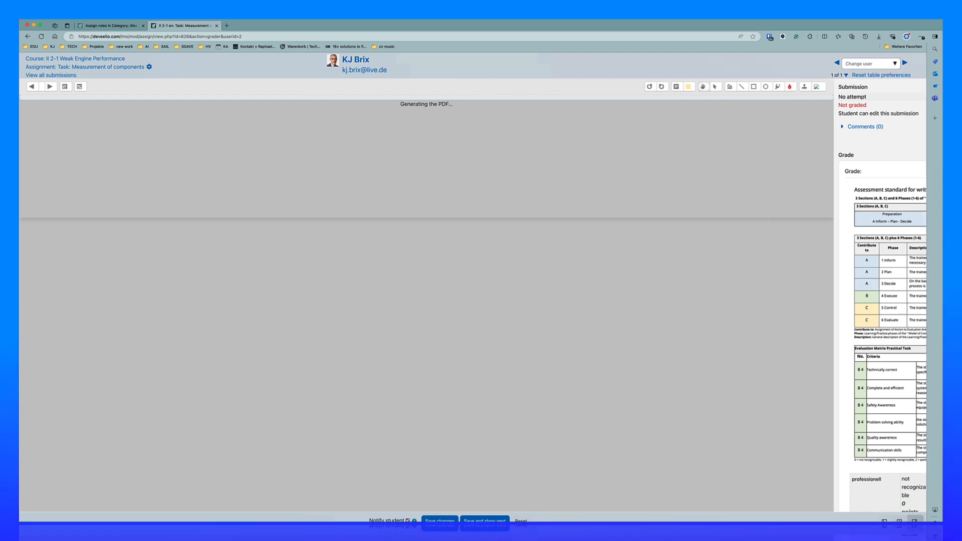
click(885, 521)
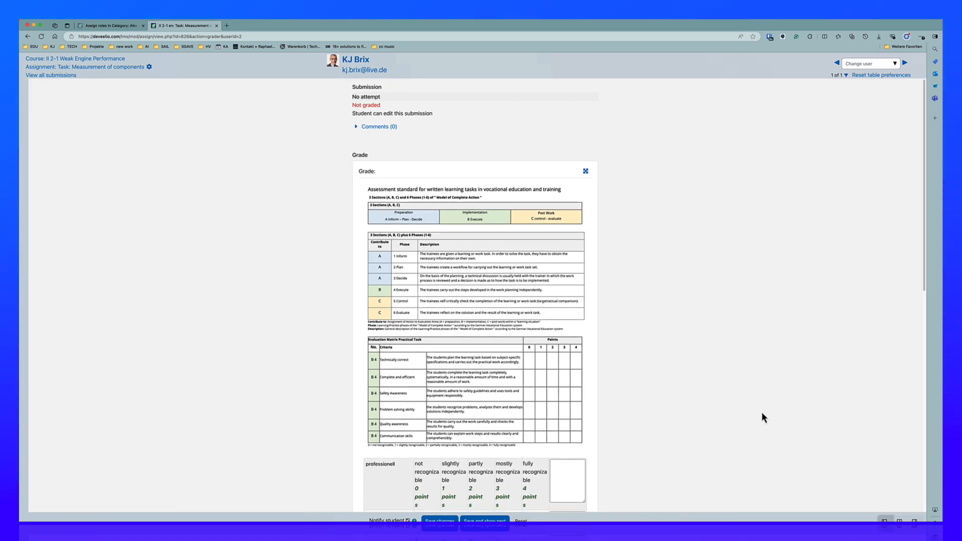
Step: Compare the practical task evaluation matrix with the rubric's six criteria and their point levels in the grading form
scroll(715, 397, down, 3)
scroll(708, 393, up, 3)
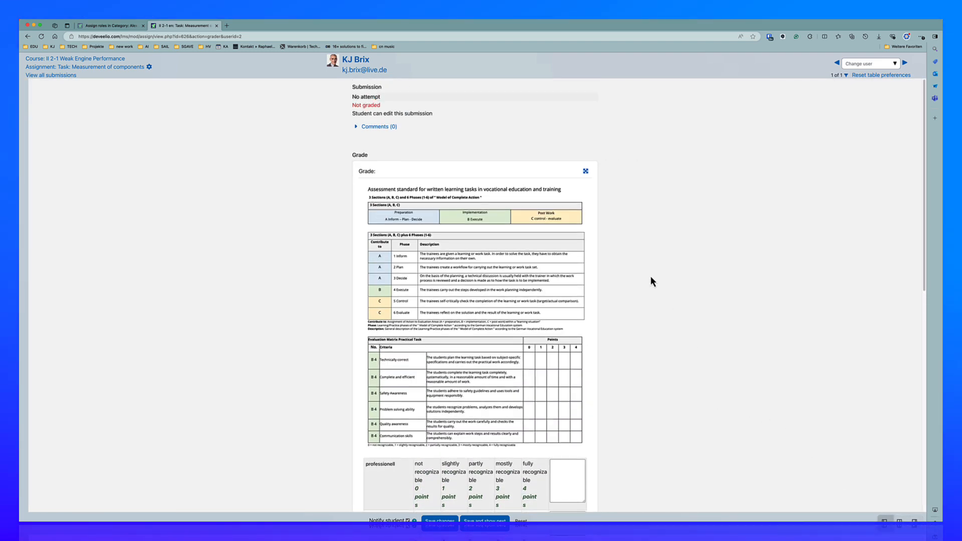
scroll(316, 260, down, 1)
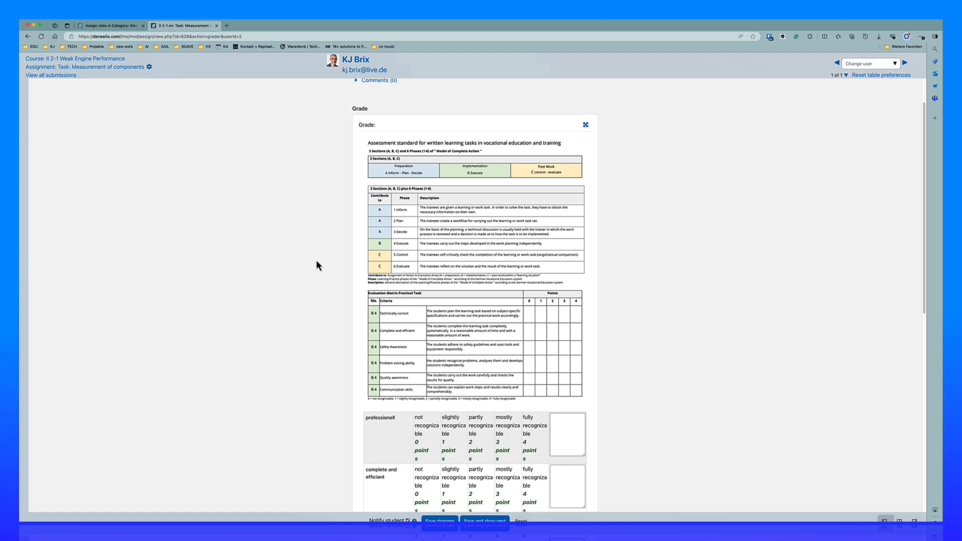
scroll(317, 260, down, 5)
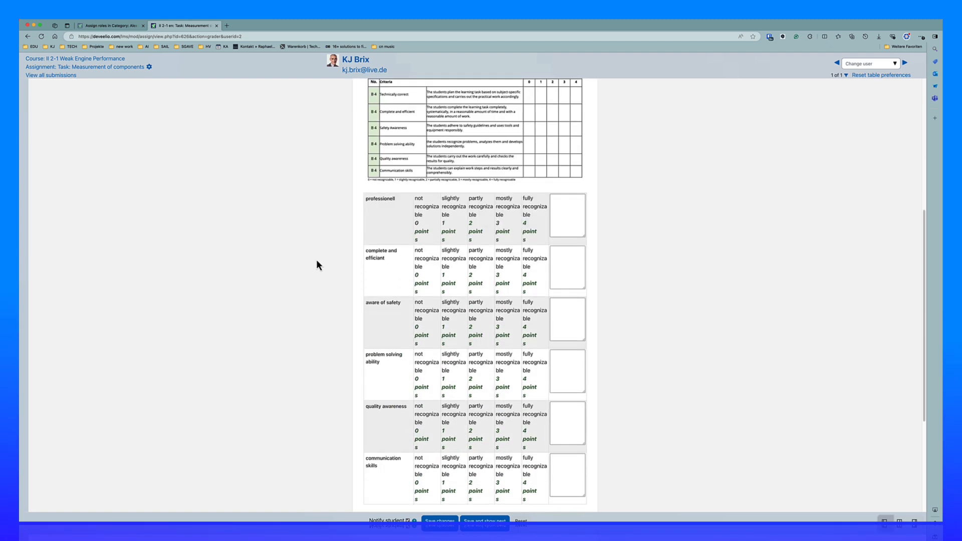
scroll(316, 259, down, 1)
scroll(316, 260, up, 3)
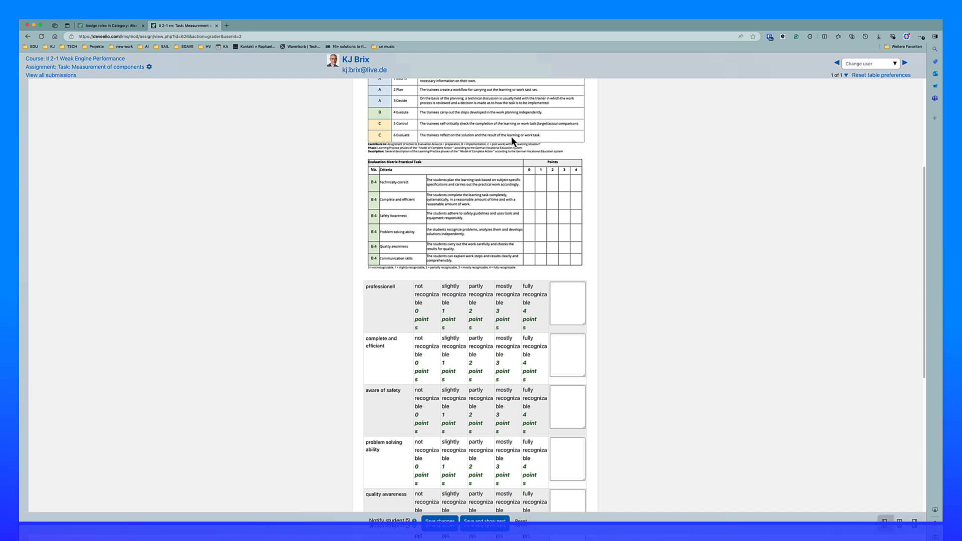
scroll(429, 237, down, 2)
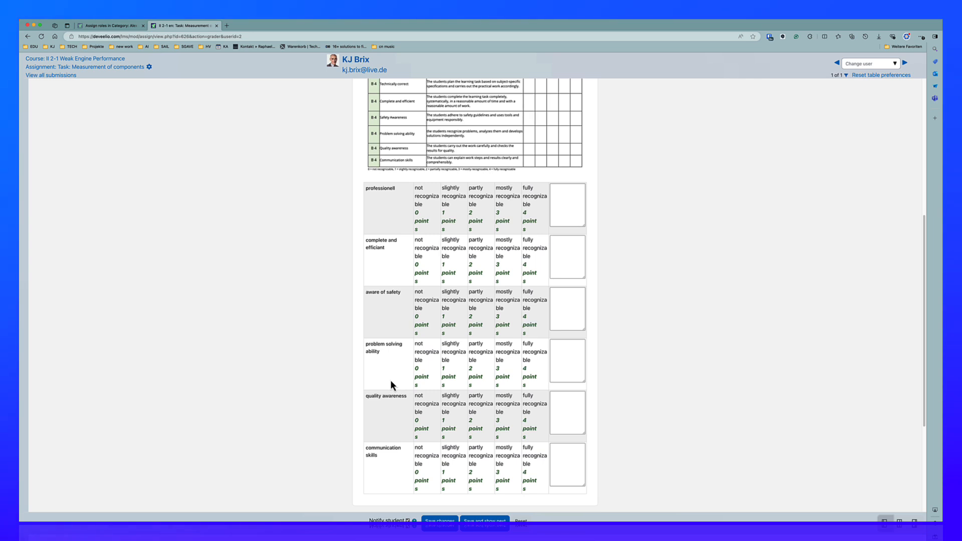
scroll(393, 226, down, 1)
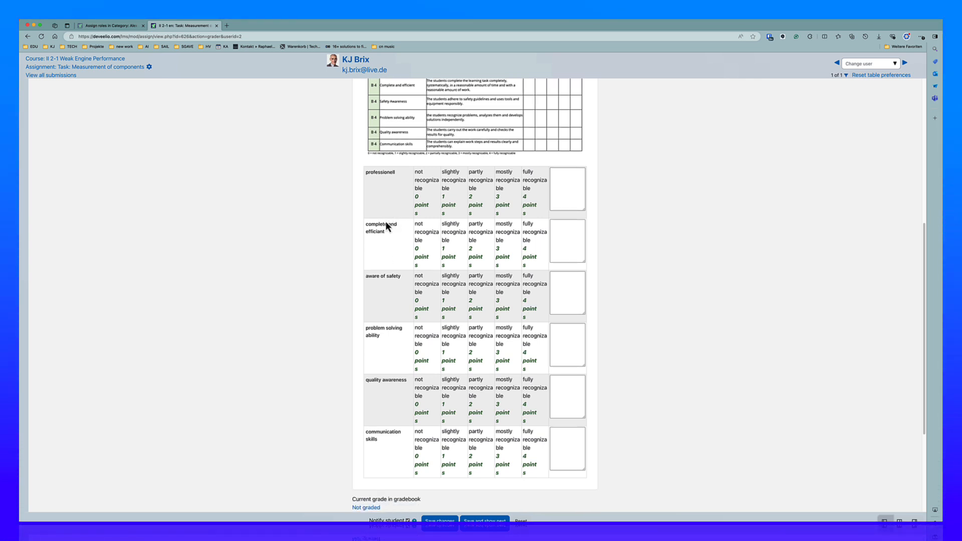
scroll(387, 221, up, 5)
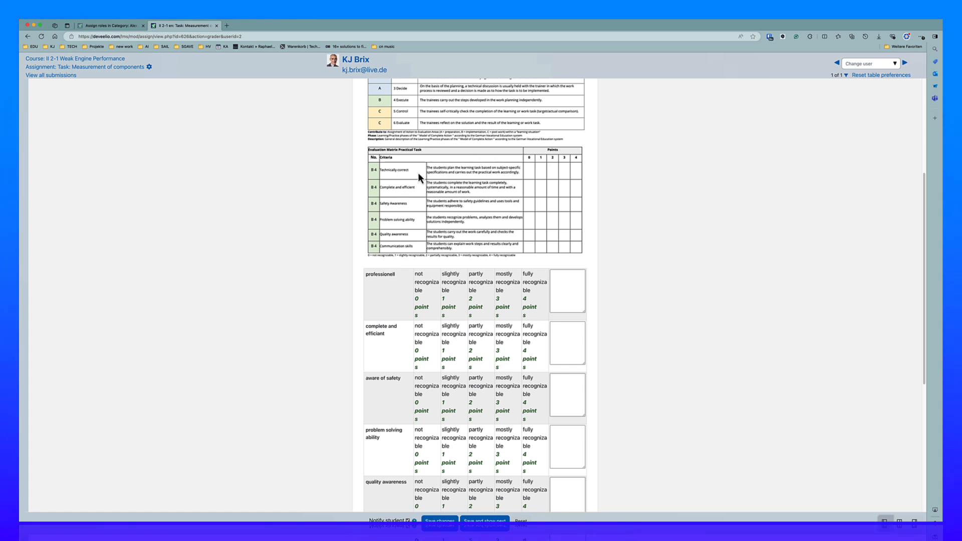
scroll(456, 230, down, 4)
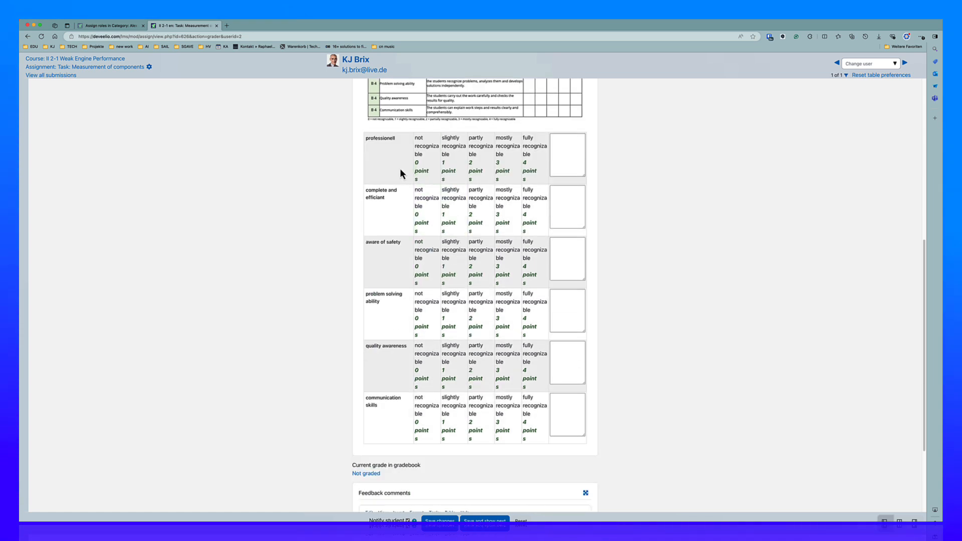
Step: Highlight the rubric criteria professionell, problem solving ability and communication skills in turn
double_click(379, 138)
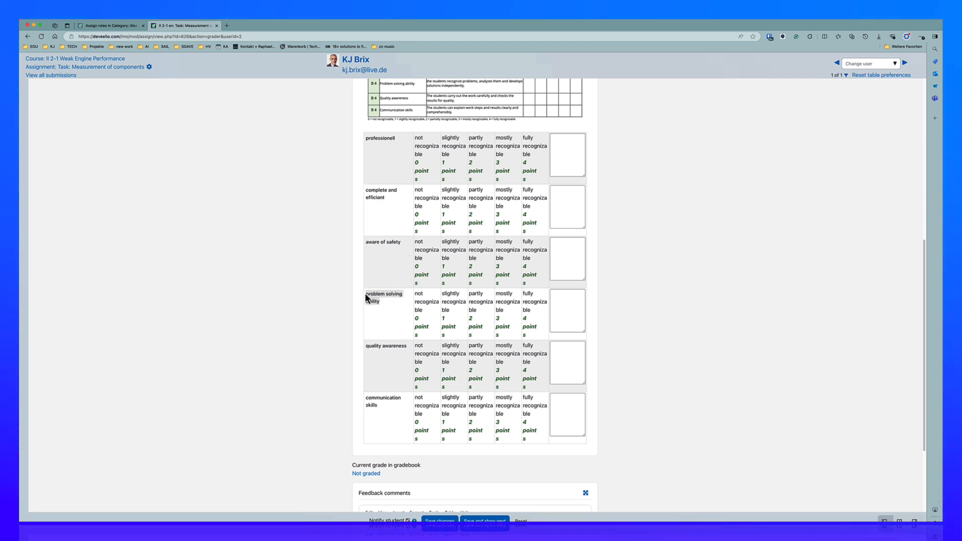
drag(365, 293, 389, 312)
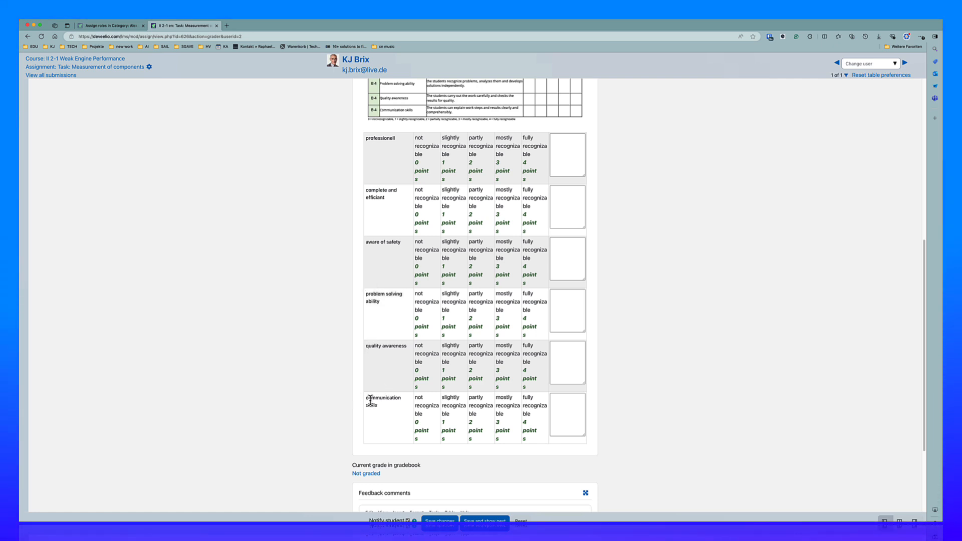
drag(385, 407, 357, 395)
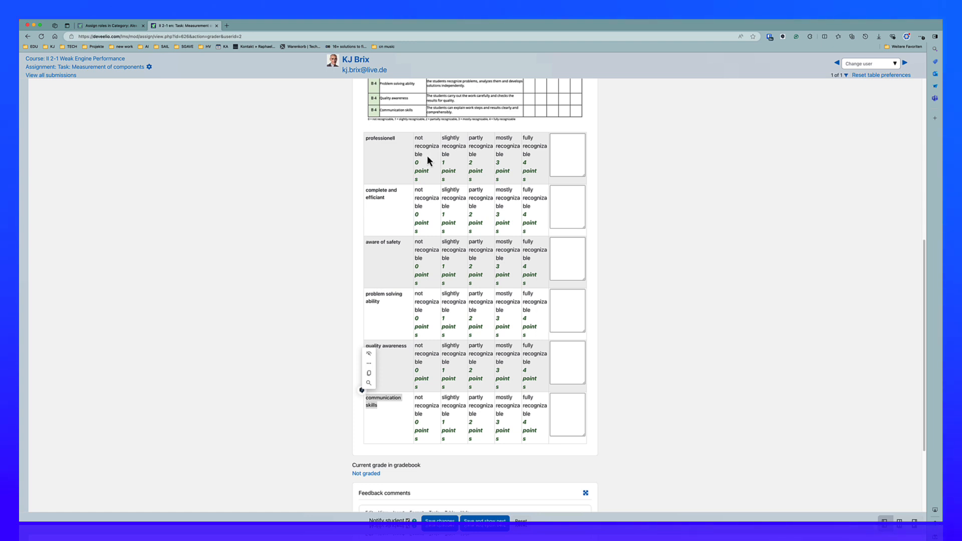
Step: Rate the rubric: professionell 2, complete and efficiant 3, aware of safety 2, problem solving ability 1, quality awareness 1, communication skills 0 points
click(477, 153)
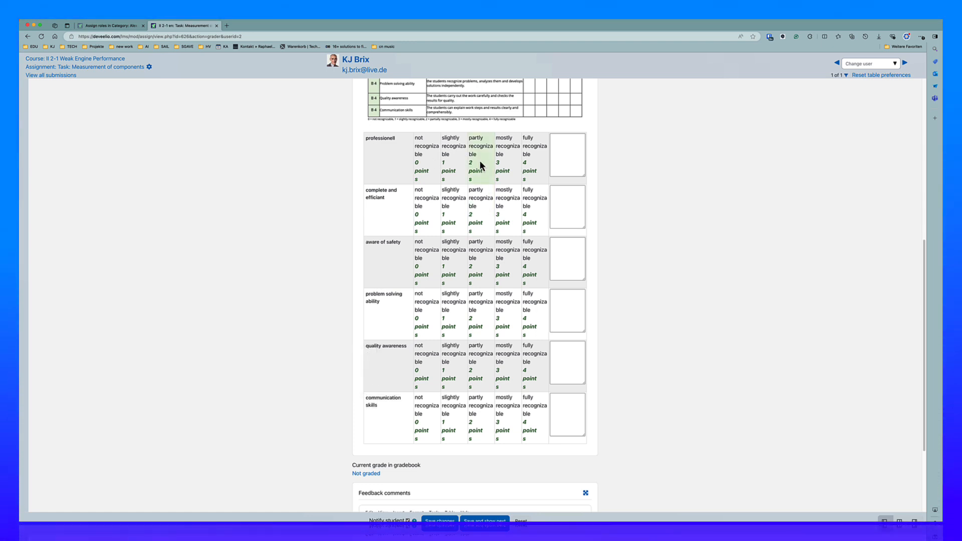
click(510, 204)
click(482, 266)
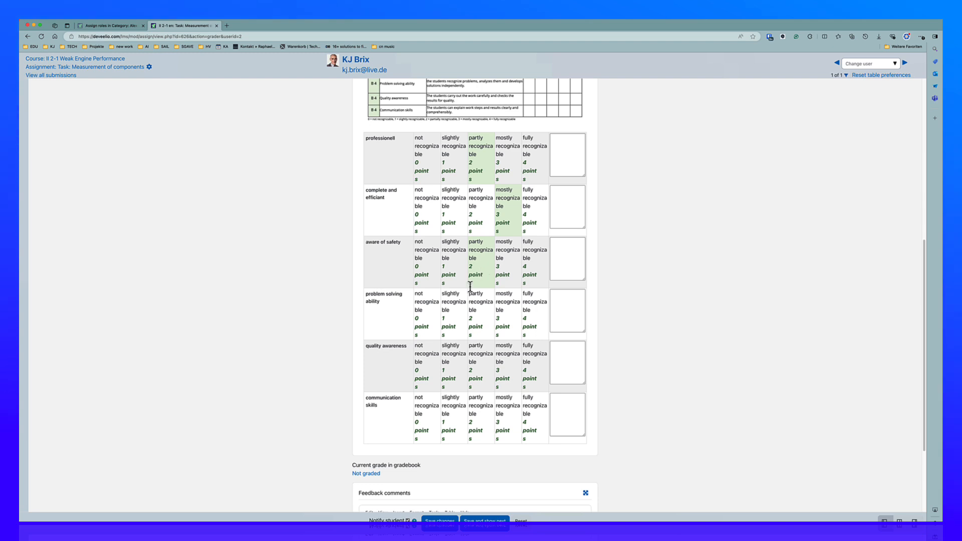
click(447, 306)
click(452, 369)
click(438, 407)
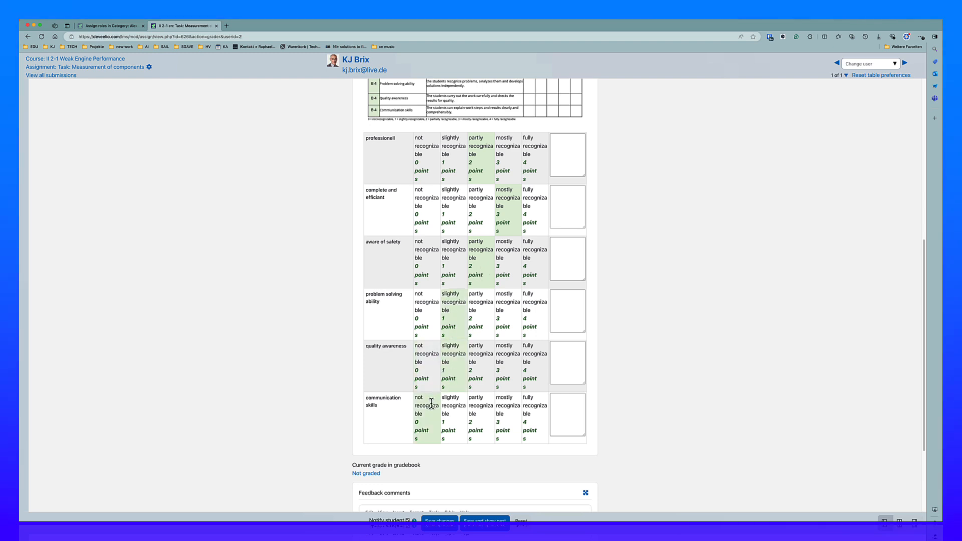
scroll(680, 444, down, 1)
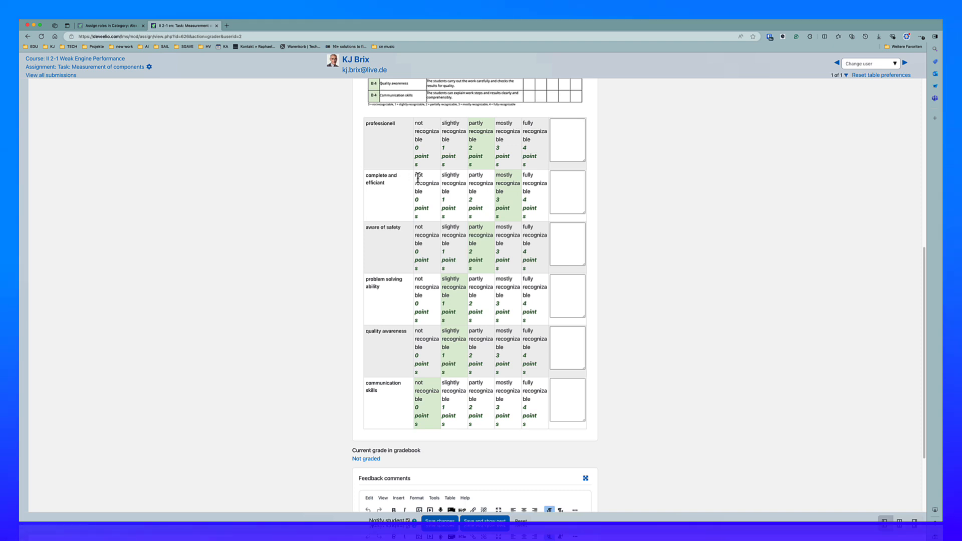
Step: Add the remark "note" to the communication skills criterion, and place the cursor in the feedback comments
scroll(459, 283, down, 3)
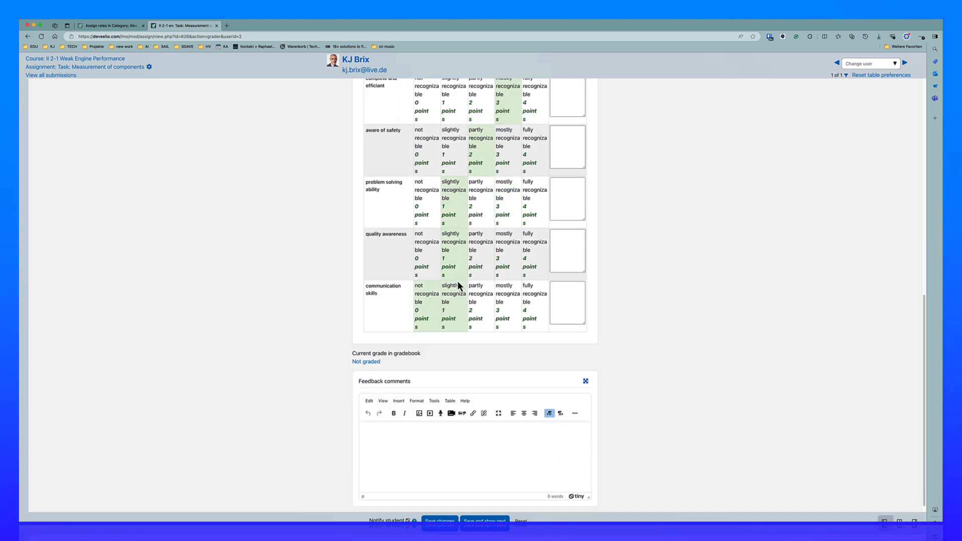
click(569, 304)
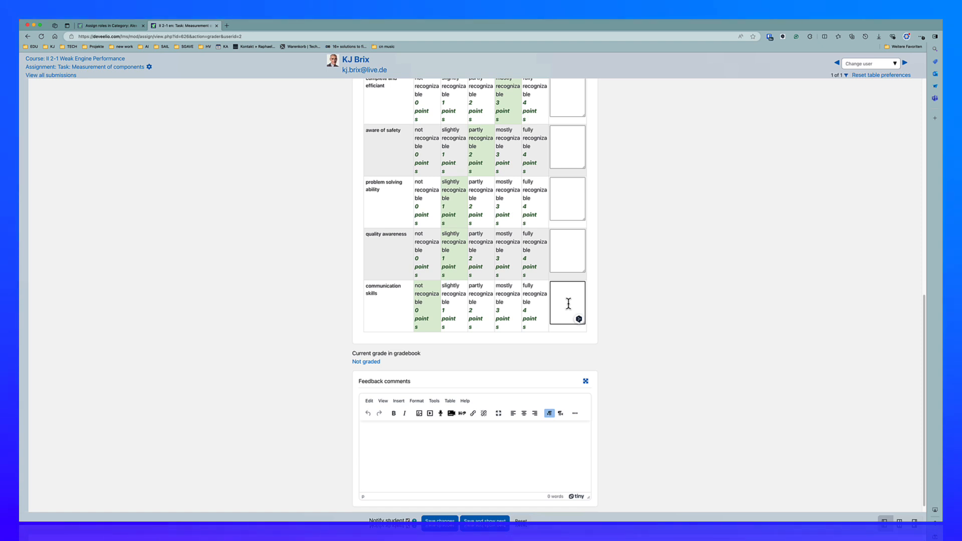
text(note)
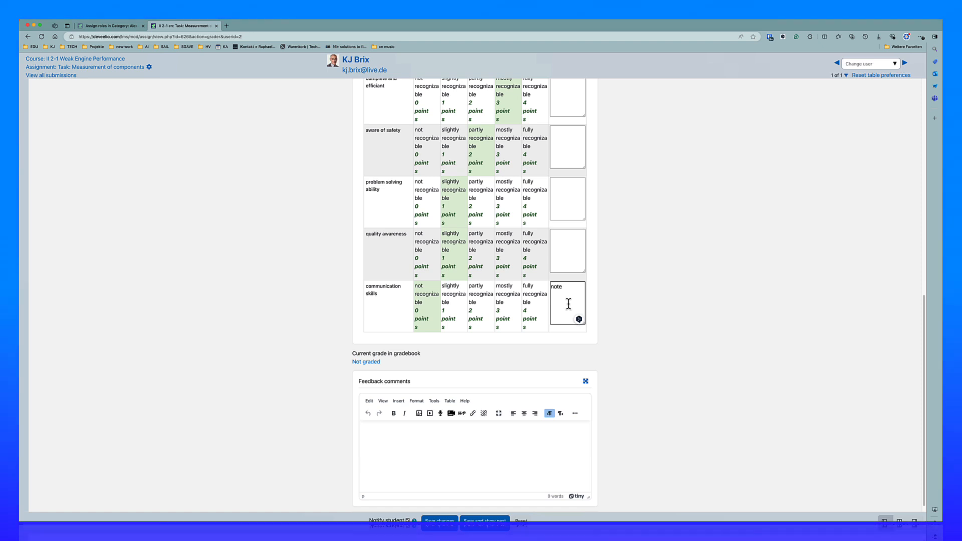
scroll(514, 337, down, 1)
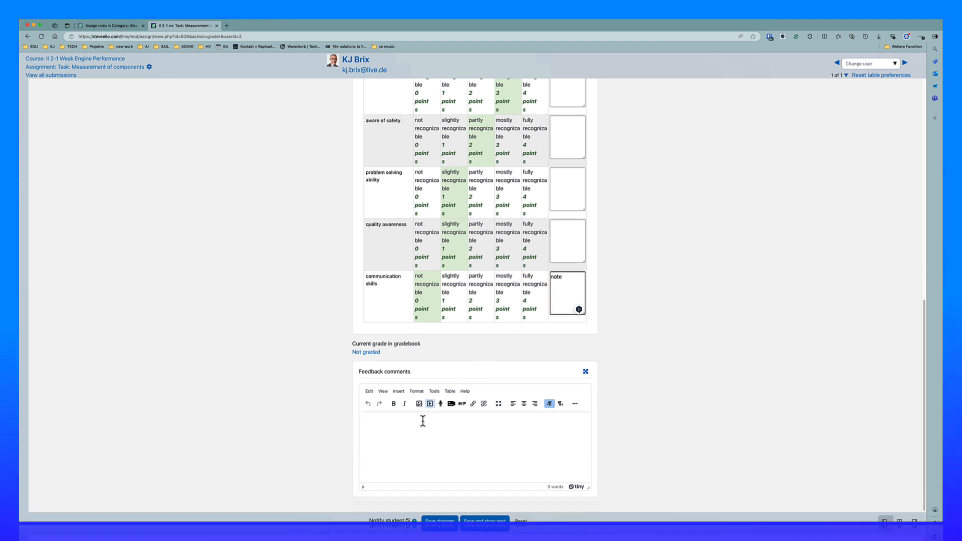
click(410, 450)
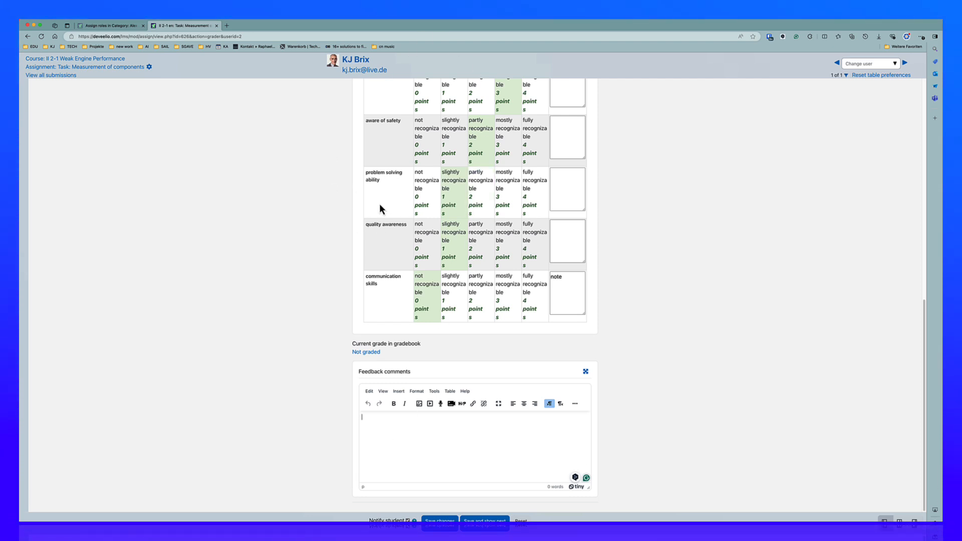
scroll(380, 204, up, 2)
scroll(408, 220, down, 2)
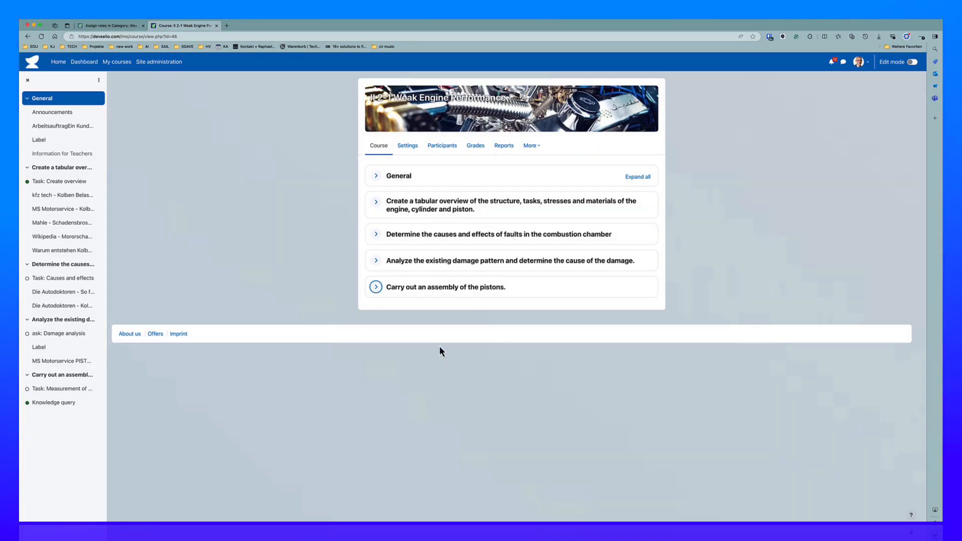
Step: Turn on course editing and start a new Assignment activity in the section "Carry out an assembly of the pistons."
click(376, 288)
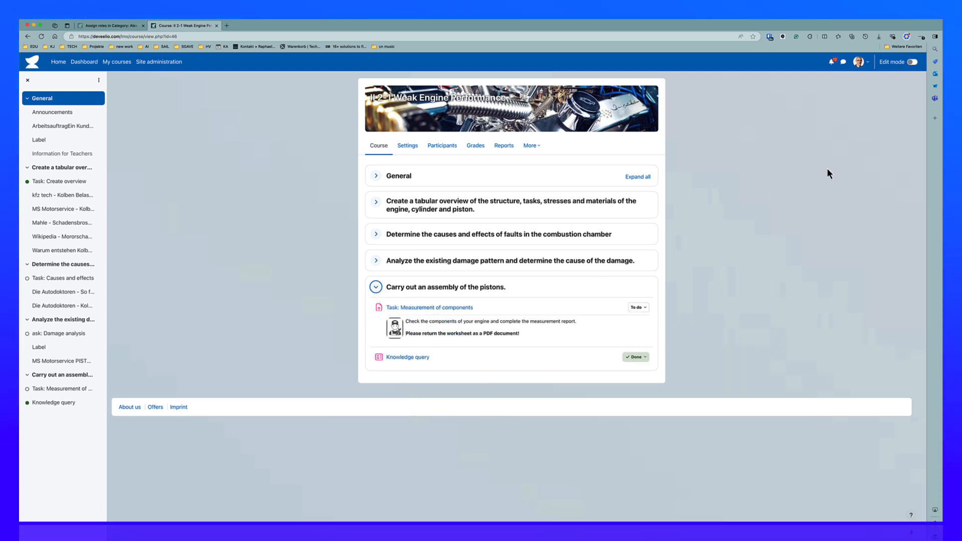
click(911, 63)
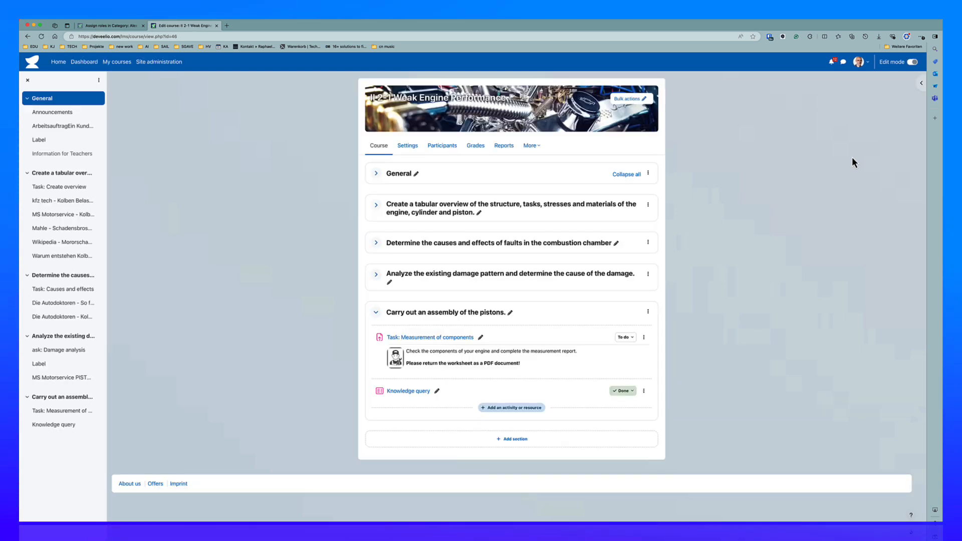
click(509, 409)
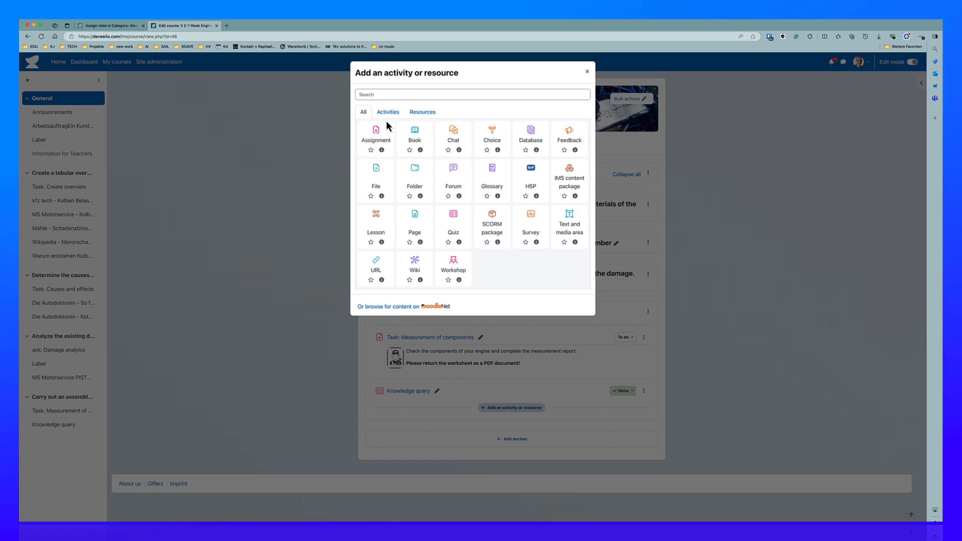
click(382, 133)
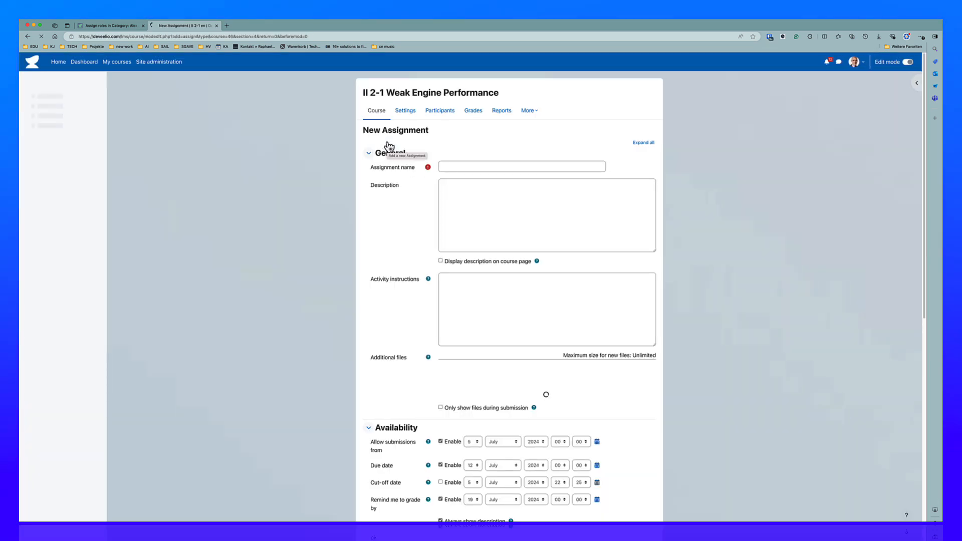
Step: Name the new assignment "Test Assignment" and place the cursor in its description
click(453, 167)
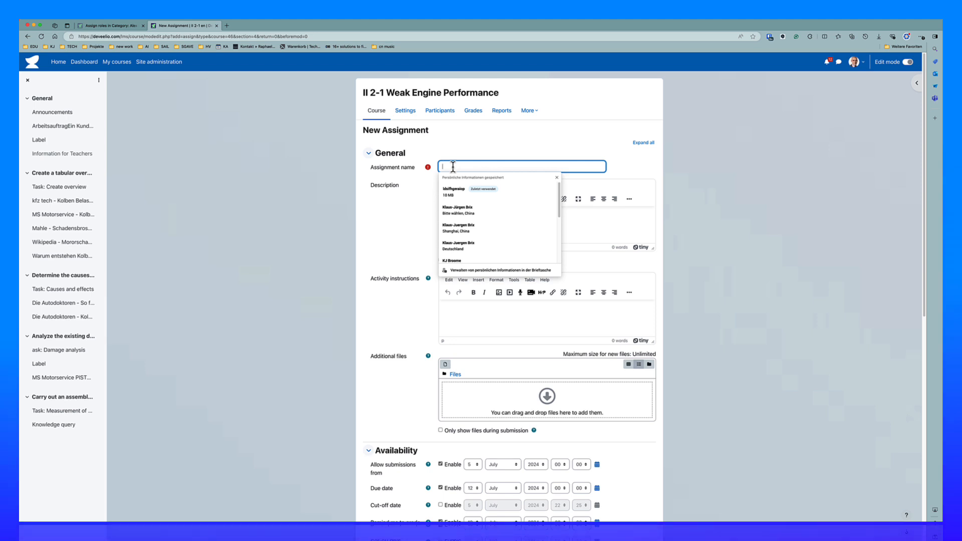
text(Test)
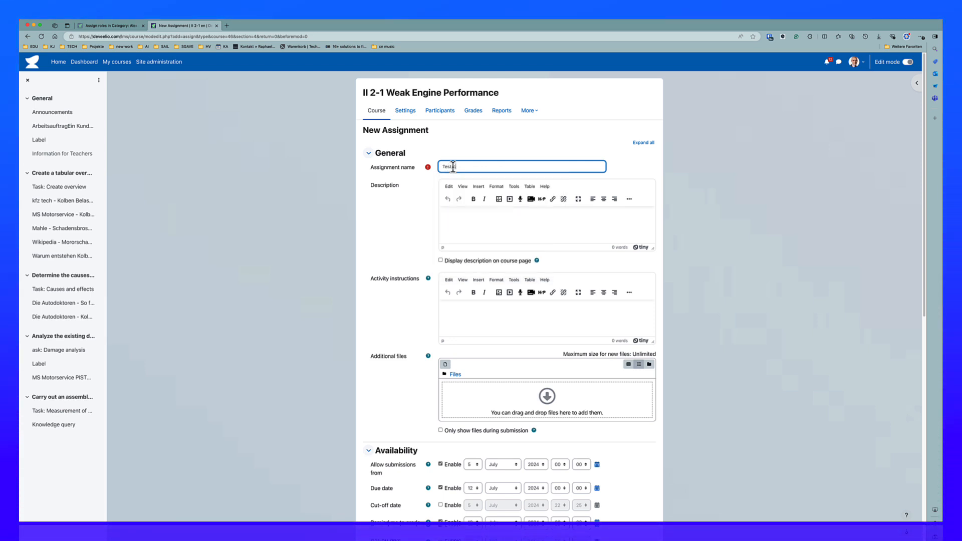
text( Assignment)
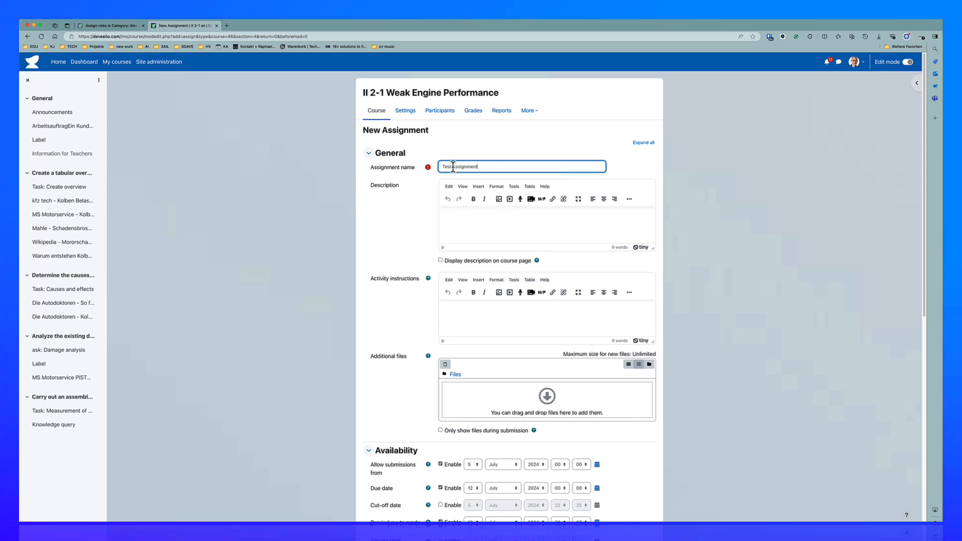
click(463, 237)
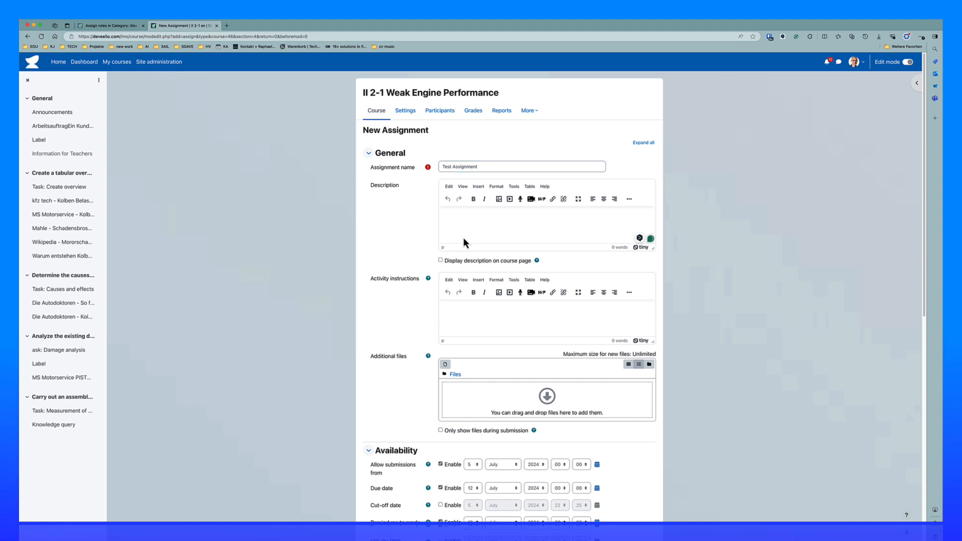
Step: Review the assignment's description, activity instructions, additional files and availability settings, and collapse the Availability section
scroll(432, 257, down, 1)
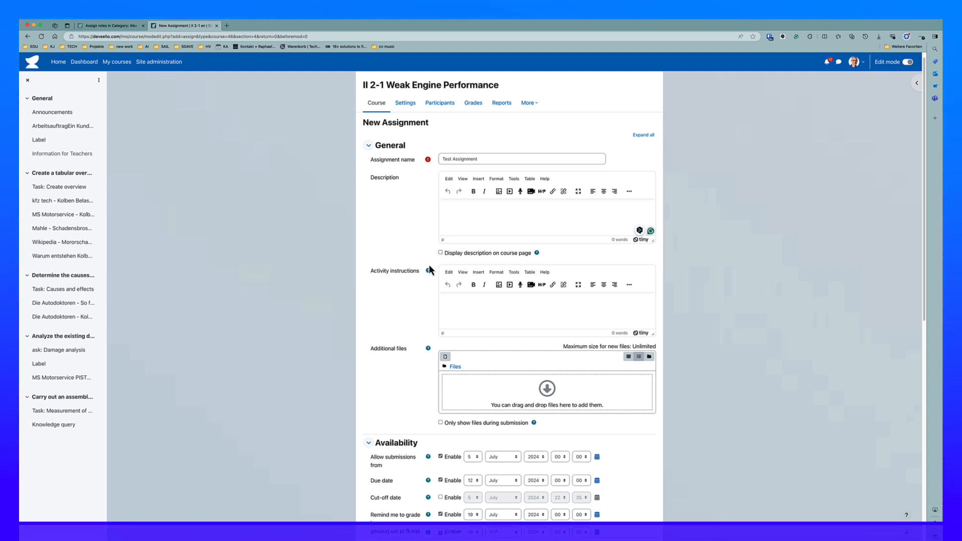
scroll(423, 295, down, 1)
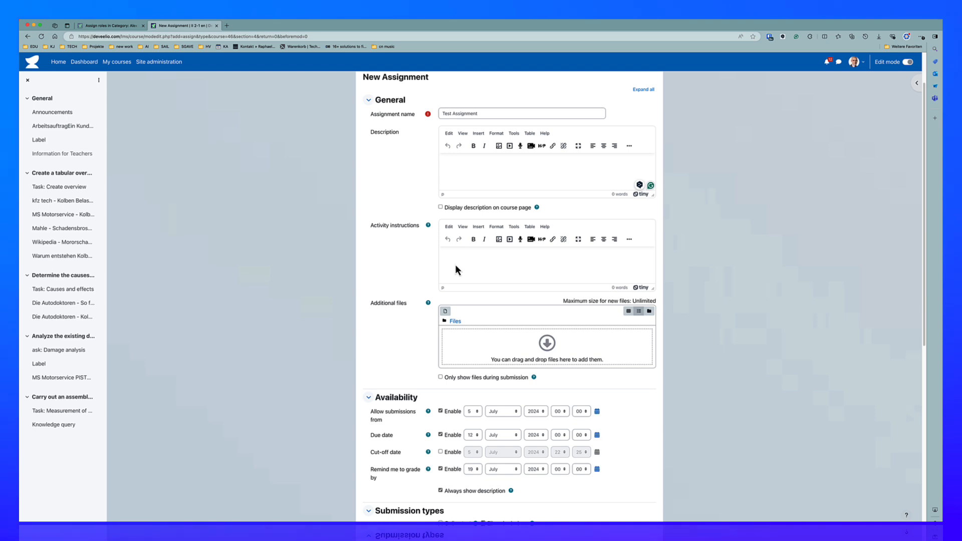
scroll(455, 264, down, 1)
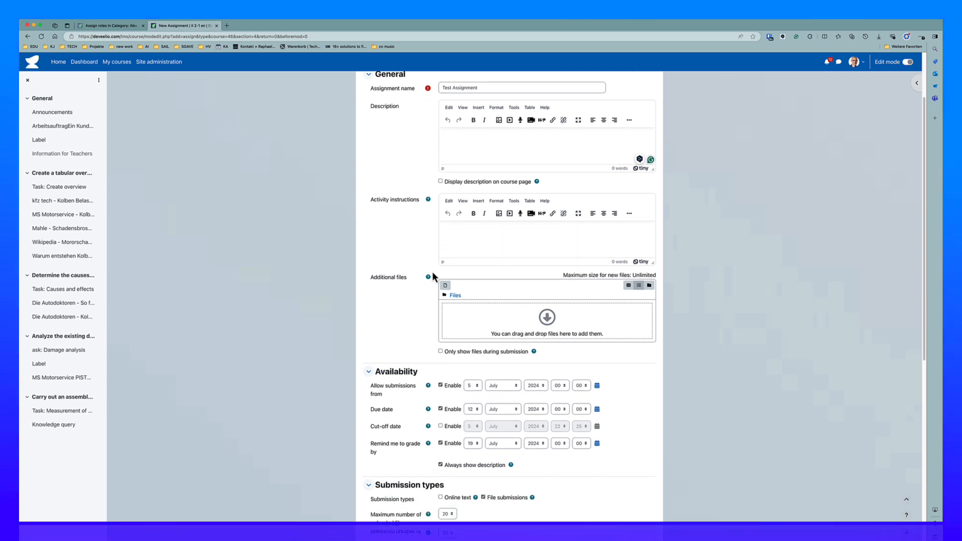
scroll(432, 272, down, 3)
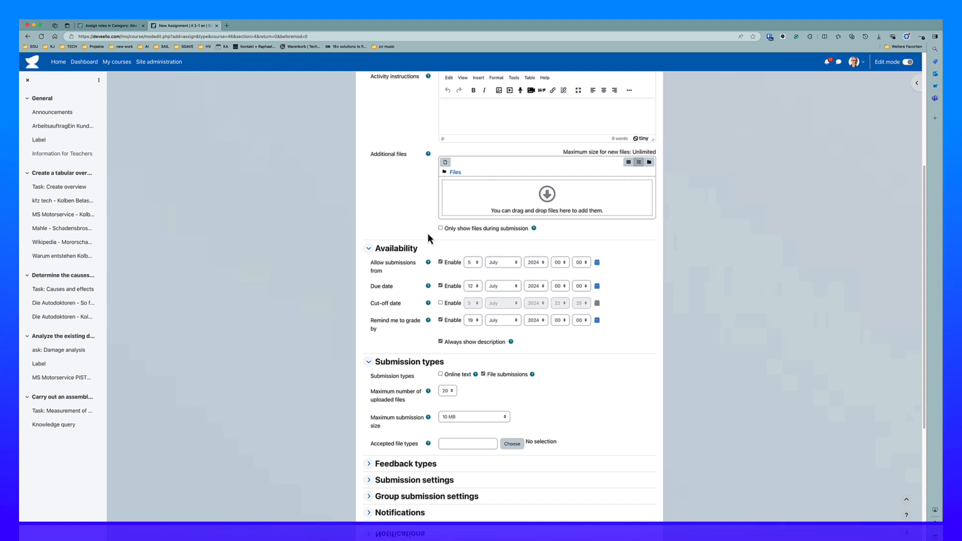
scroll(428, 236, down, 1)
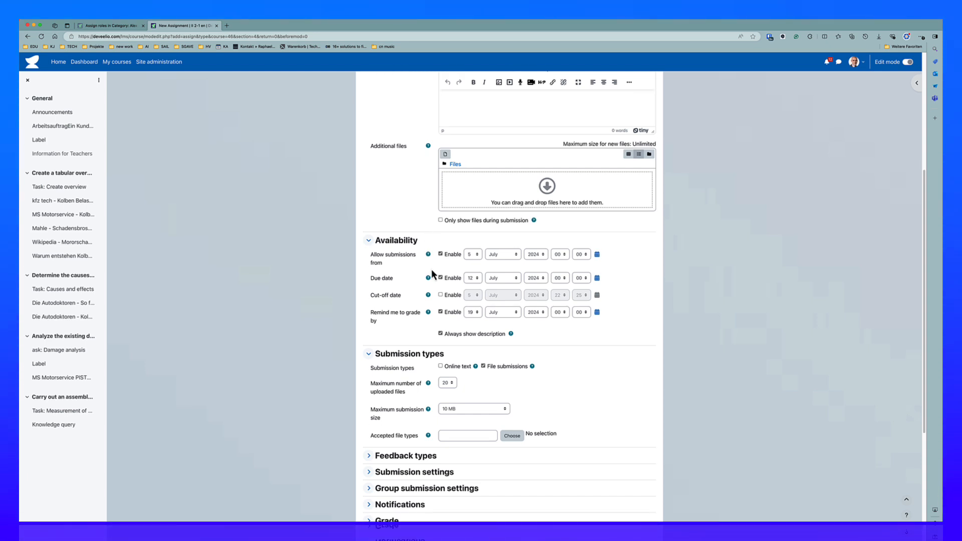
click(369, 241)
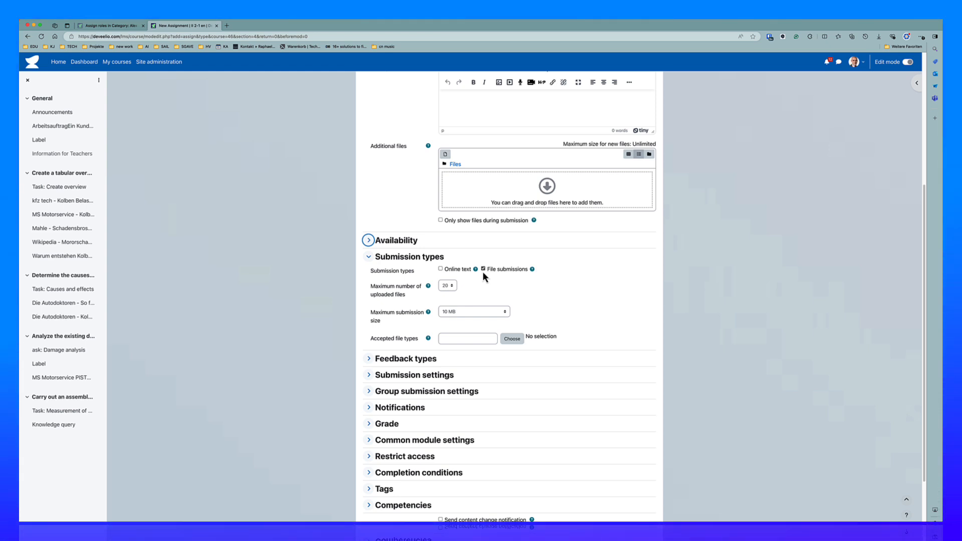
Step: Enable and clear the Online text submission type, and examine the upload count, submission size and accepted file type settings
click(440, 269)
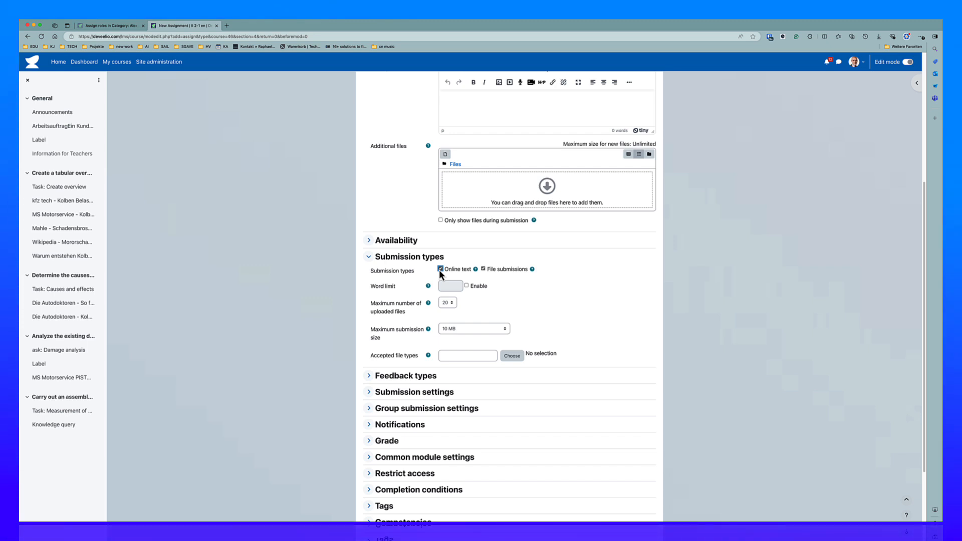
click(440, 269)
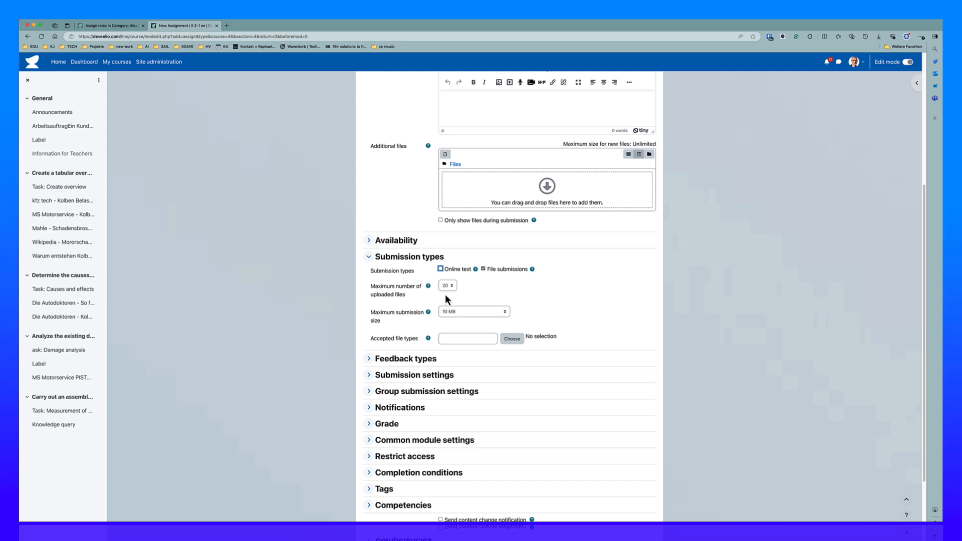
click(432, 326)
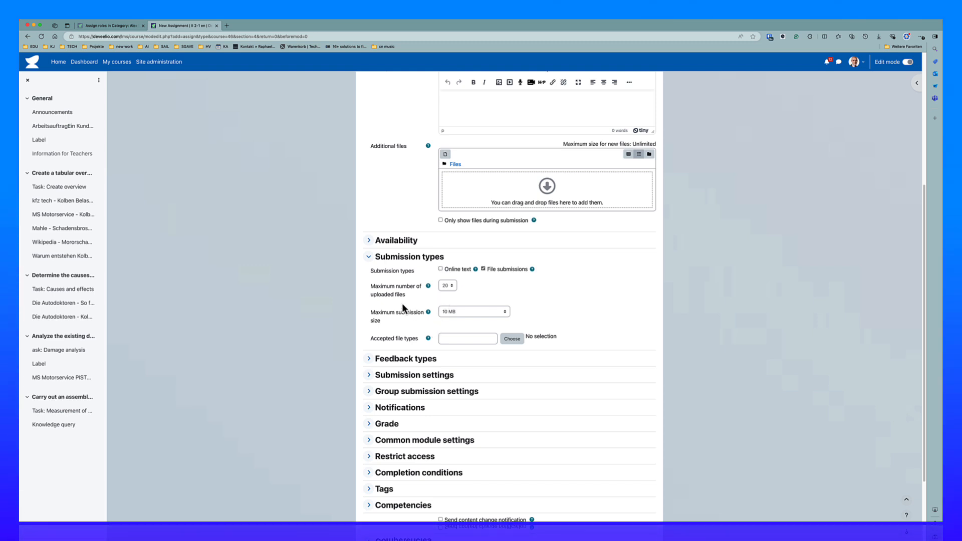
click(390, 296)
scroll(408, 295, down, 1)
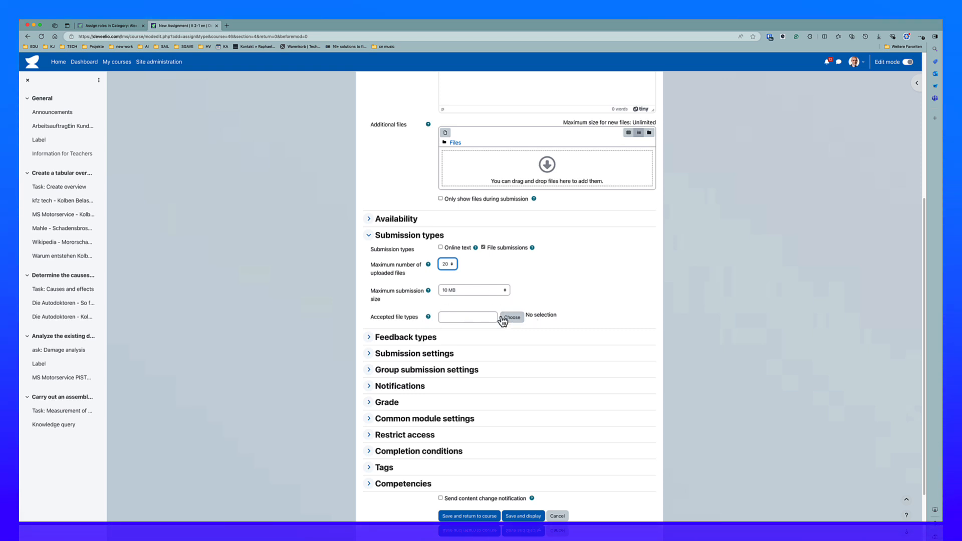
scroll(435, 365, down, 1)
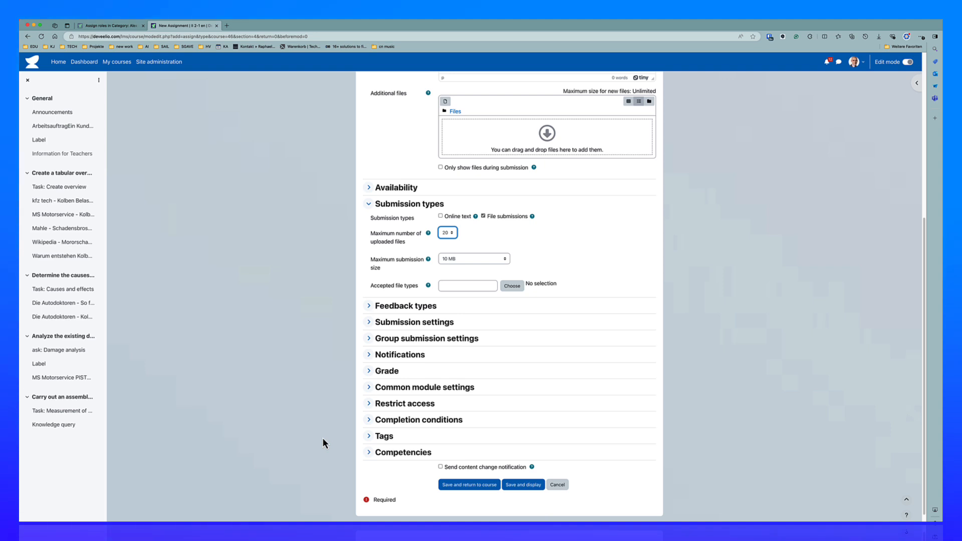
Step: Expand the assignment's grade settings, check the maximum grade, and set the grading method to Rubric
click(369, 372)
scroll(368, 377, down, 3)
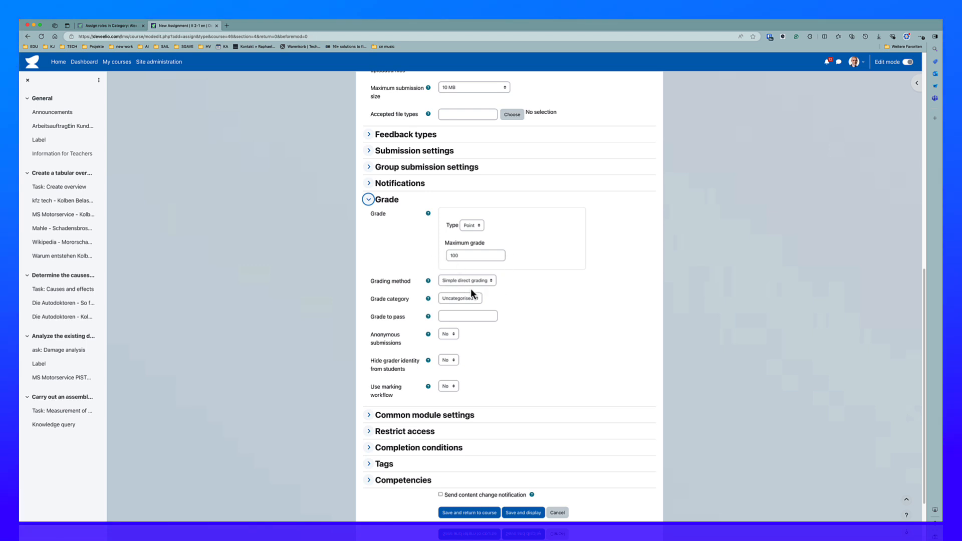
click(464, 256)
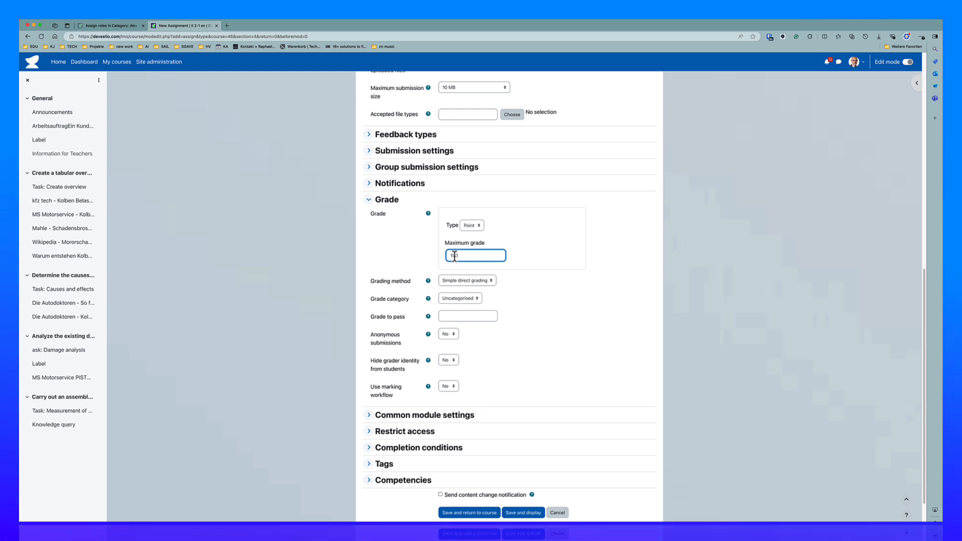
click(411, 254)
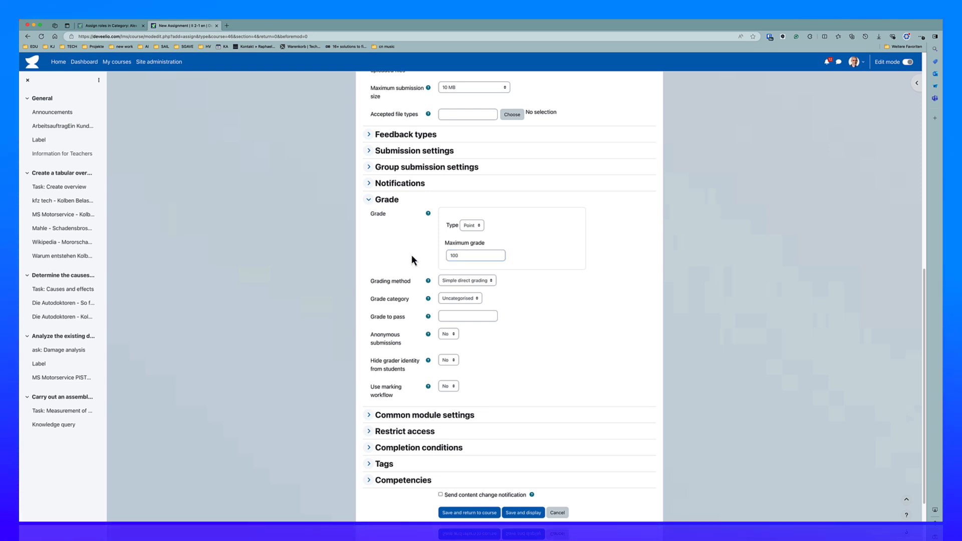
click(453, 282)
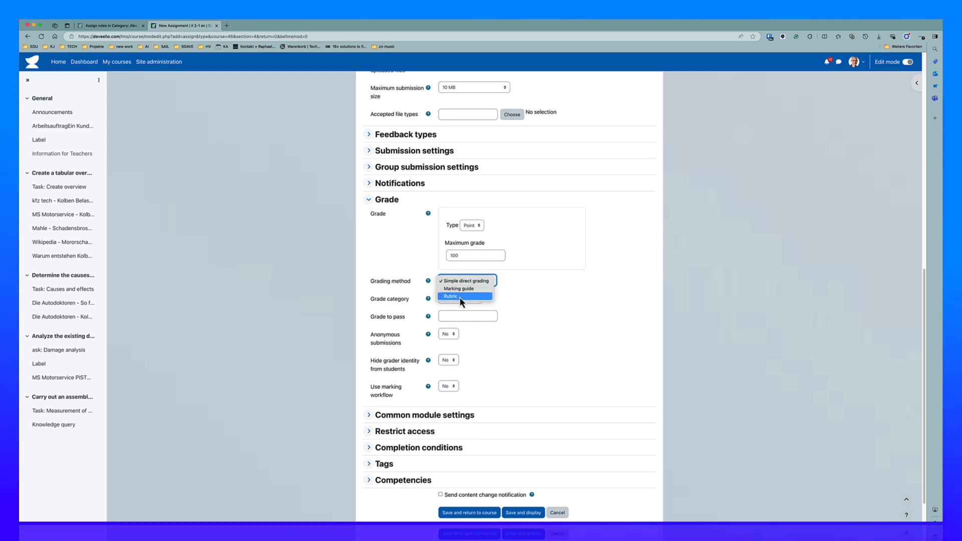
click(459, 297)
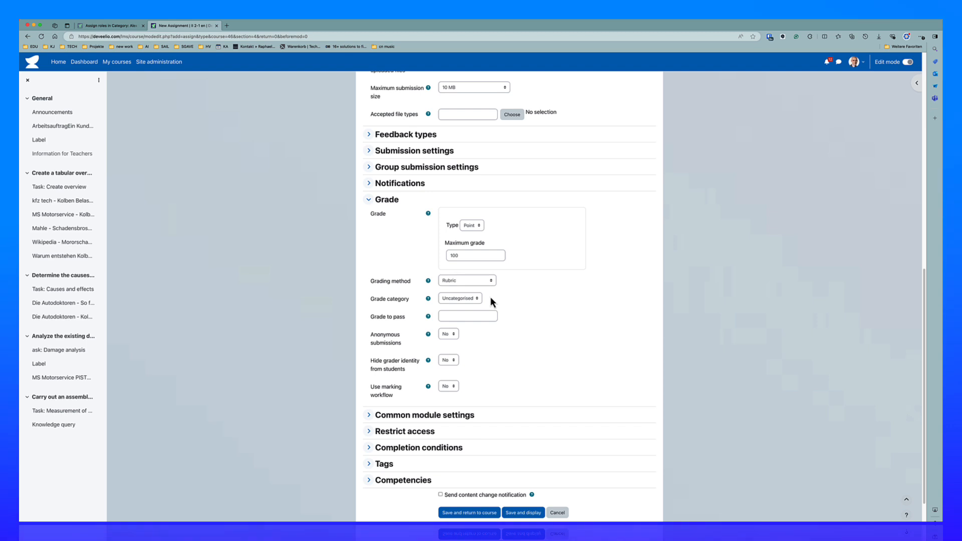
Step: Check the remaining assignment settings, and save and display the new assignment
scroll(491, 296, down, 2)
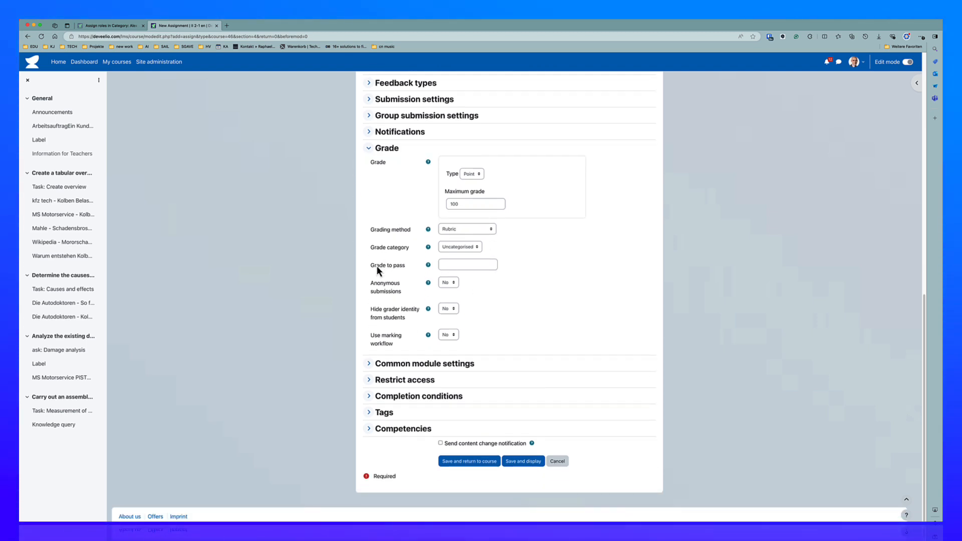
scroll(374, 267, up, 5)
scroll(371, 263, down, 4)
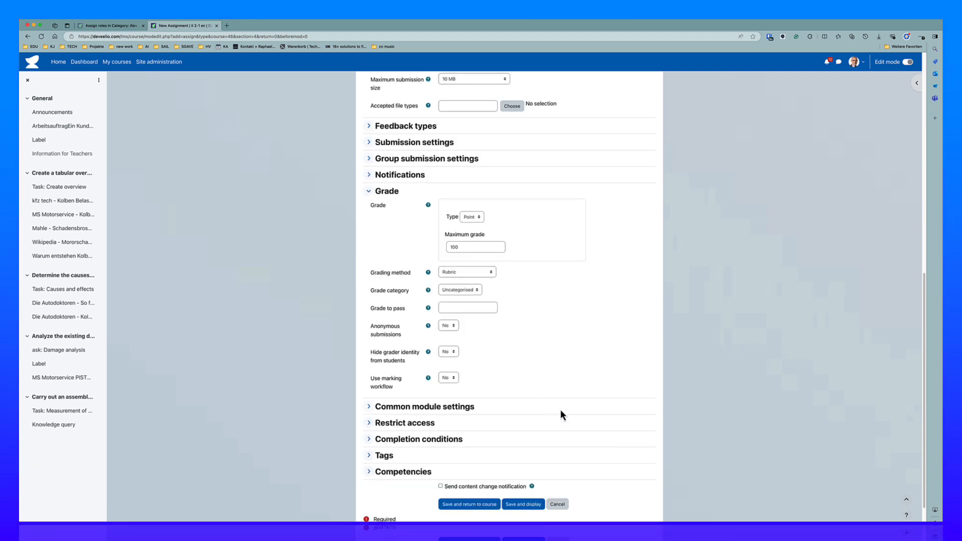
click(529, 507)
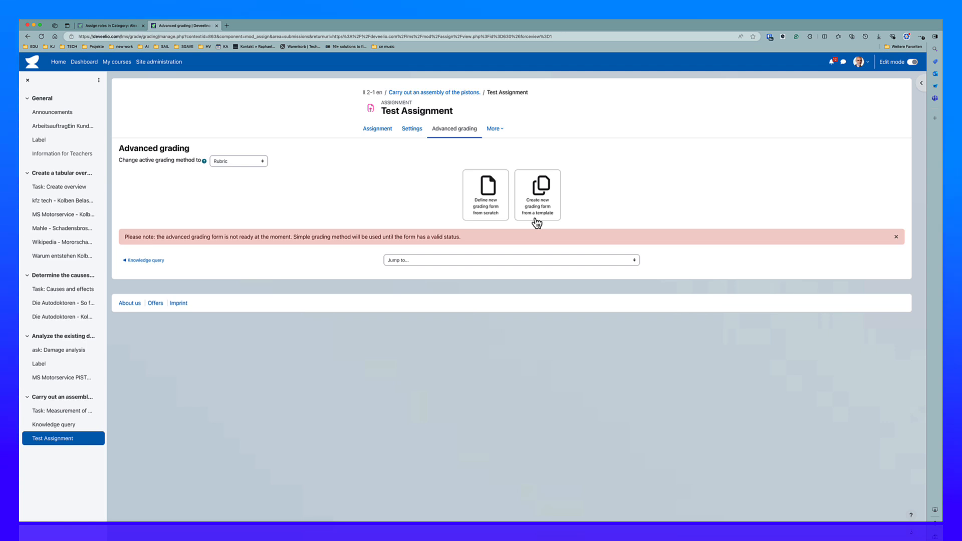
Step: Define a new rubric grading form from scratch for the Test Assignment and name it "Test Rubric"
click(491, 200)
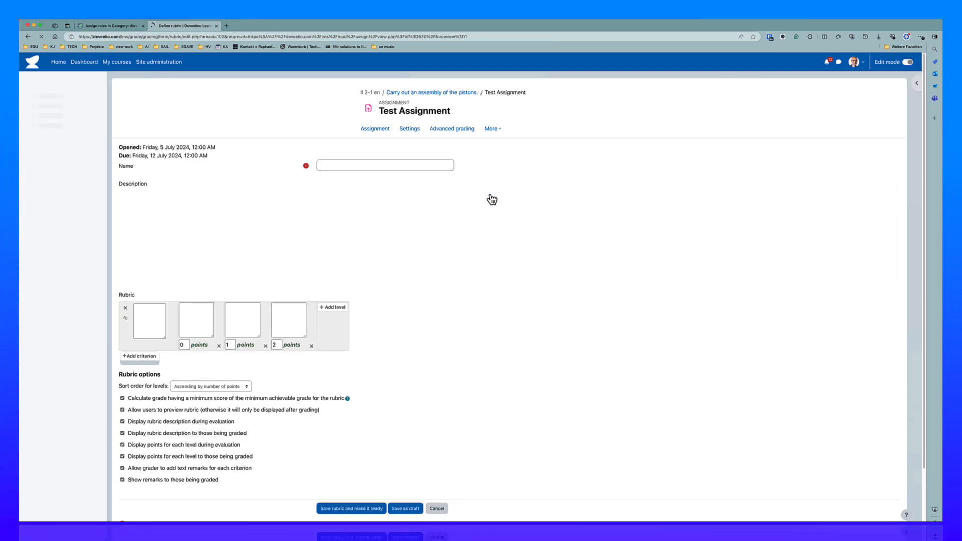
click(355, 165)
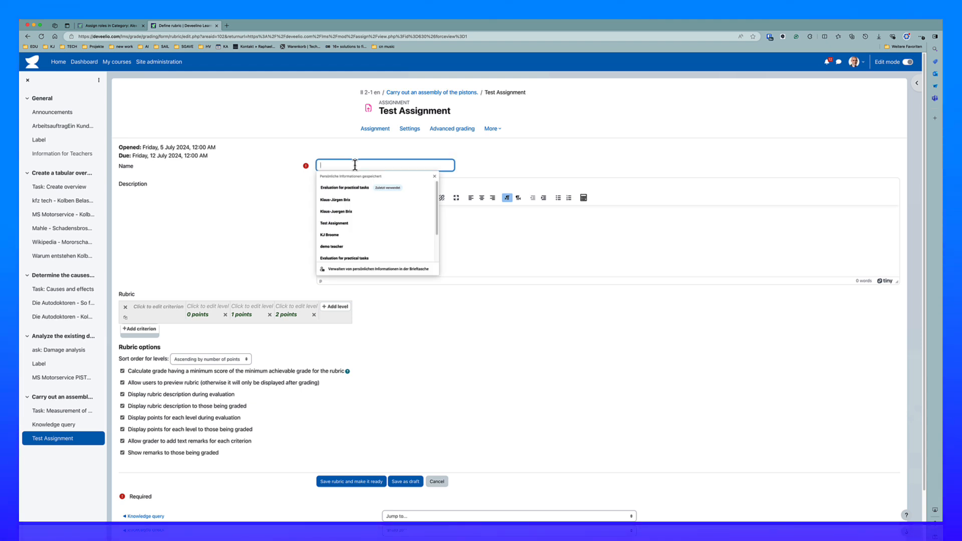
text(Tes)
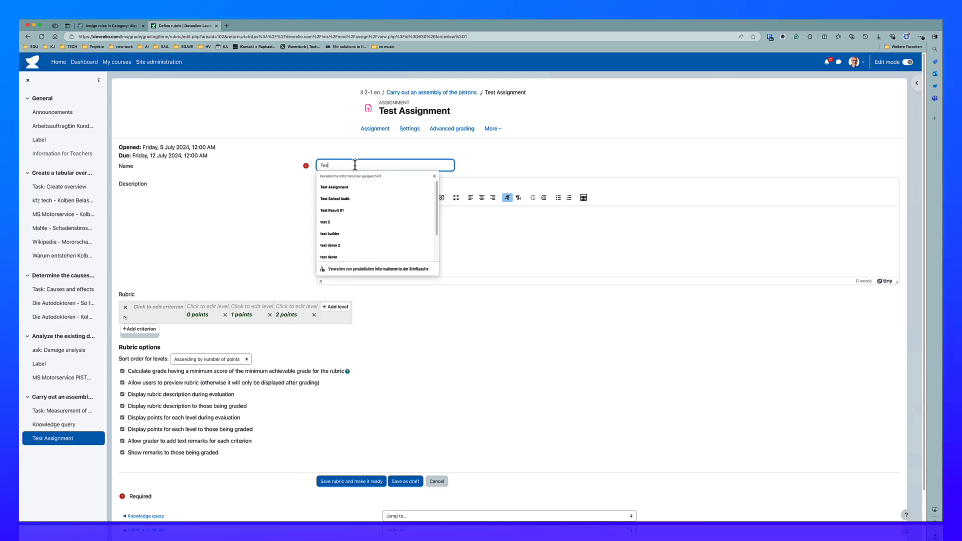
text(t Result 01u)
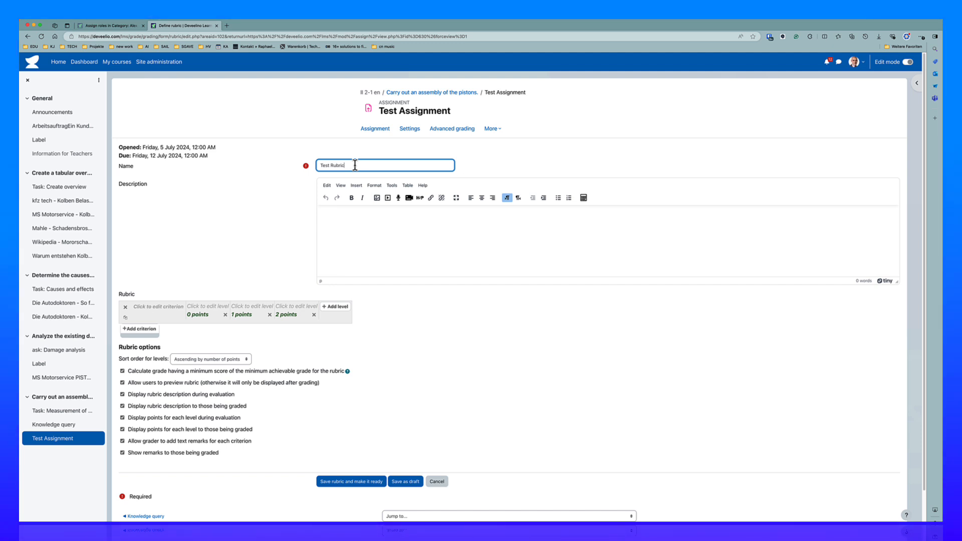
text(bric)
click(356, 231)
Step: Enter "Test Evaluation Criteria" as the description of the rubric's first criterion
scroll(301, 261, down, 2)
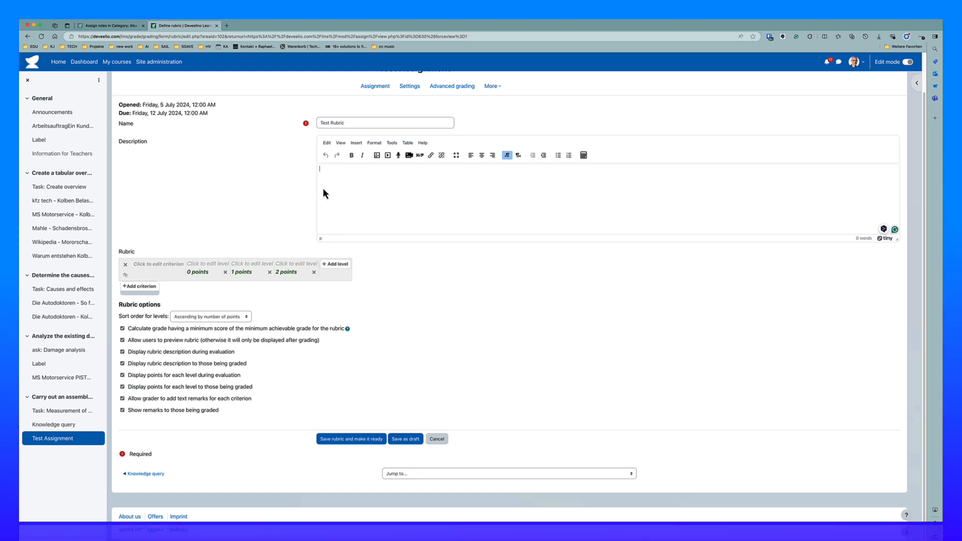
click(159, 270)
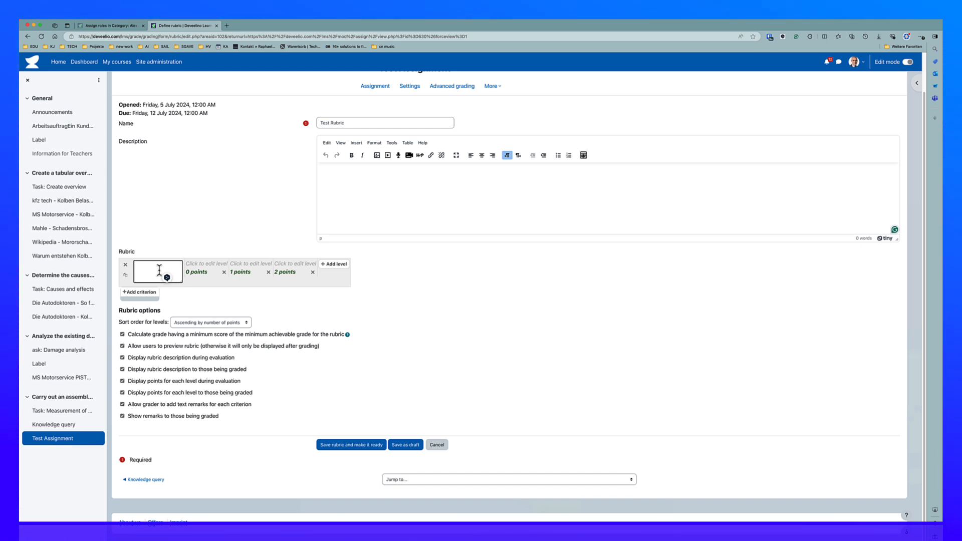
text(Tes)
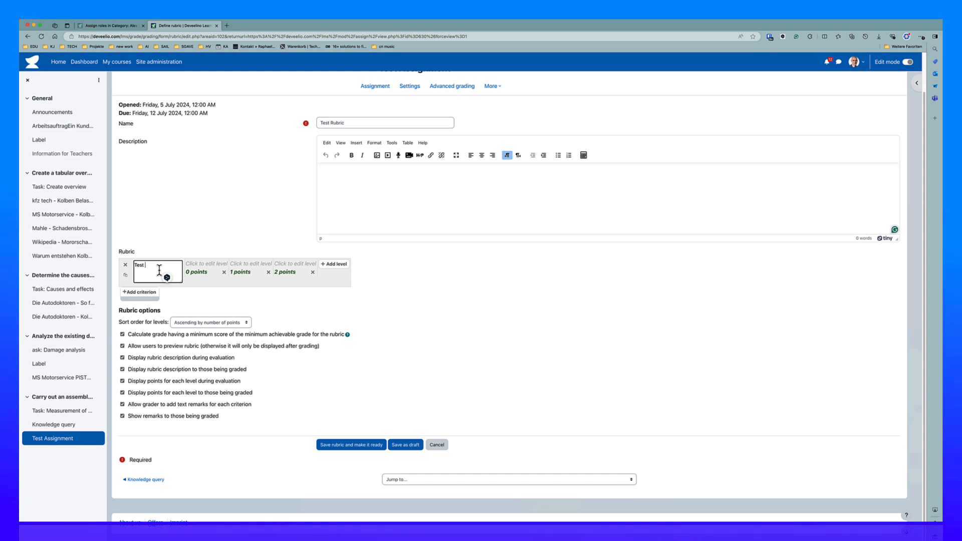
text(t E)
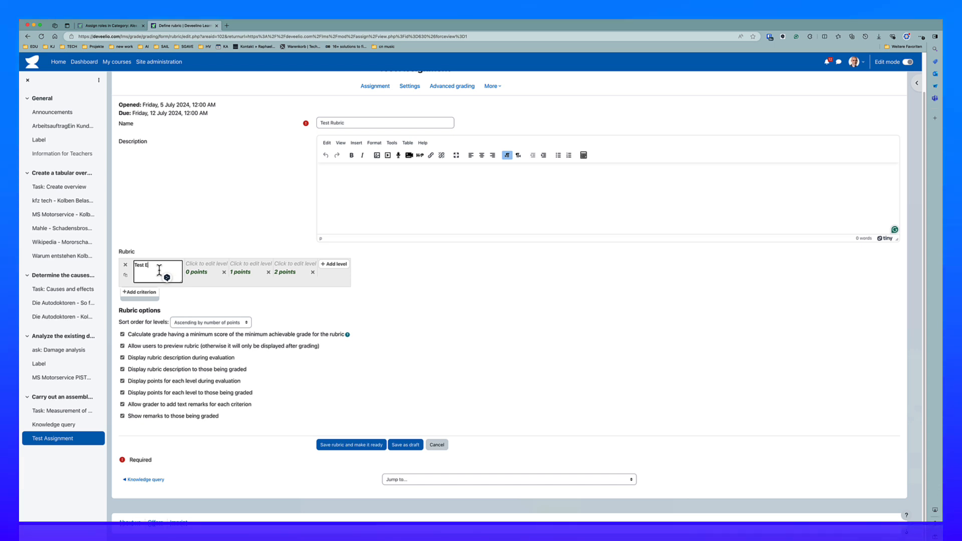
text(valuation Cri)
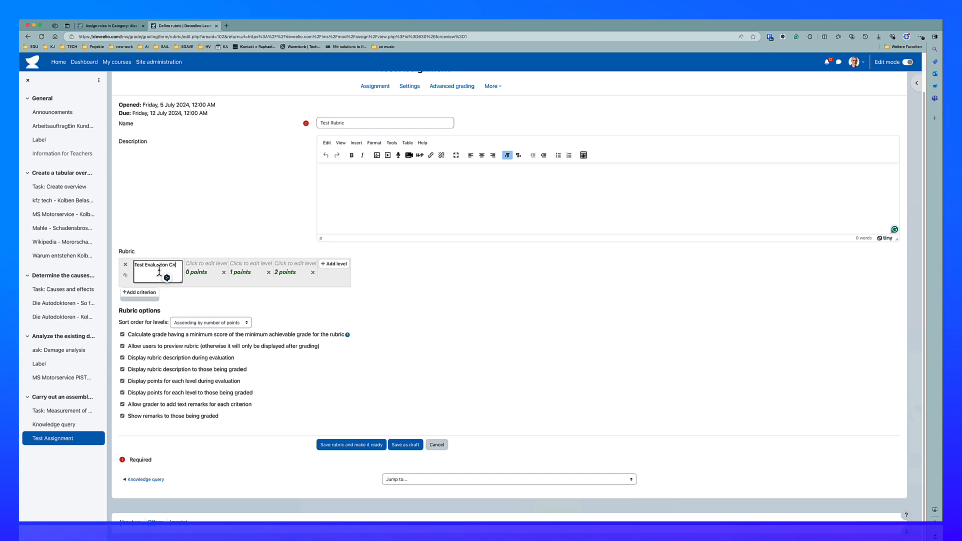
text(teria)
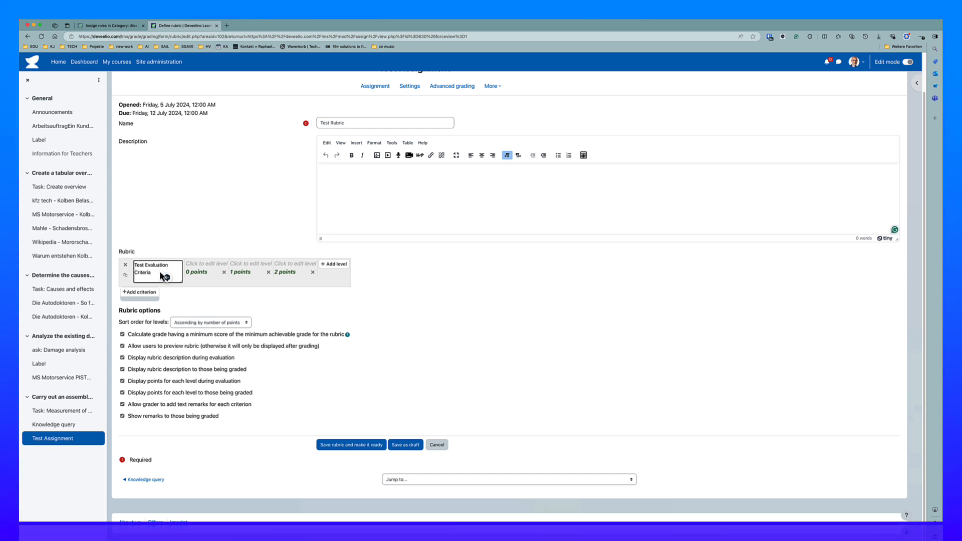
Step: Label the criterion's three levels 1, 2 and 3, with the third level worth 32 points
key(Tab)
text(1)
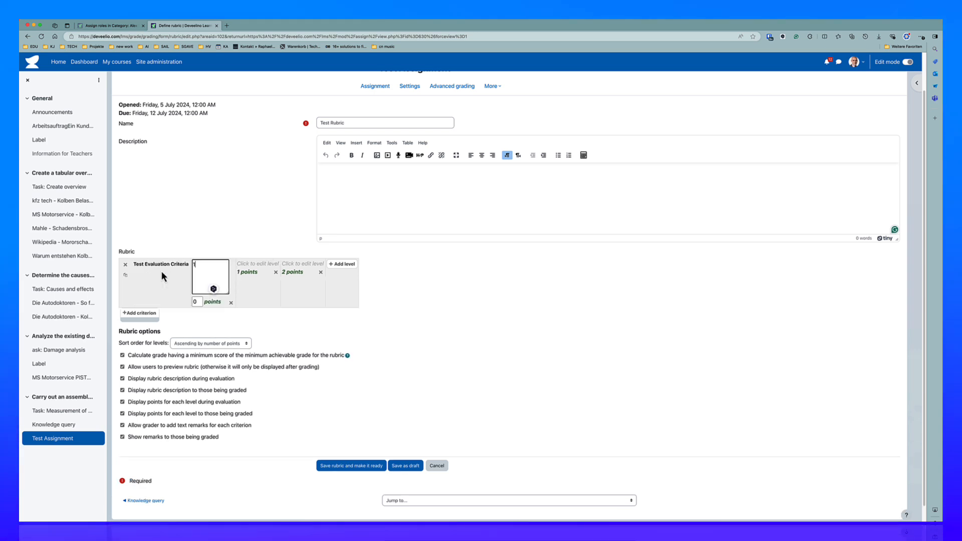
click(256, 275)
text(2)
click(290, 277)
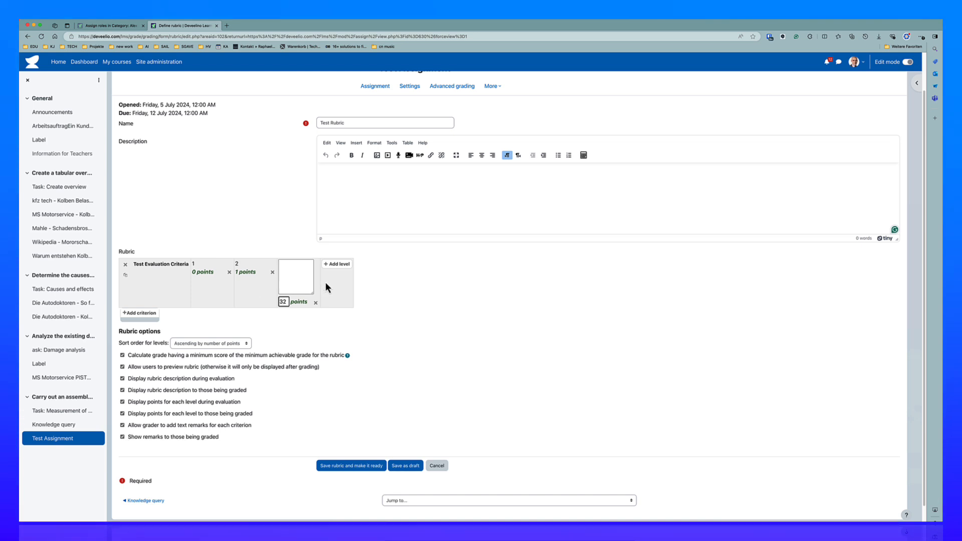
text(3)
click(410, 307)
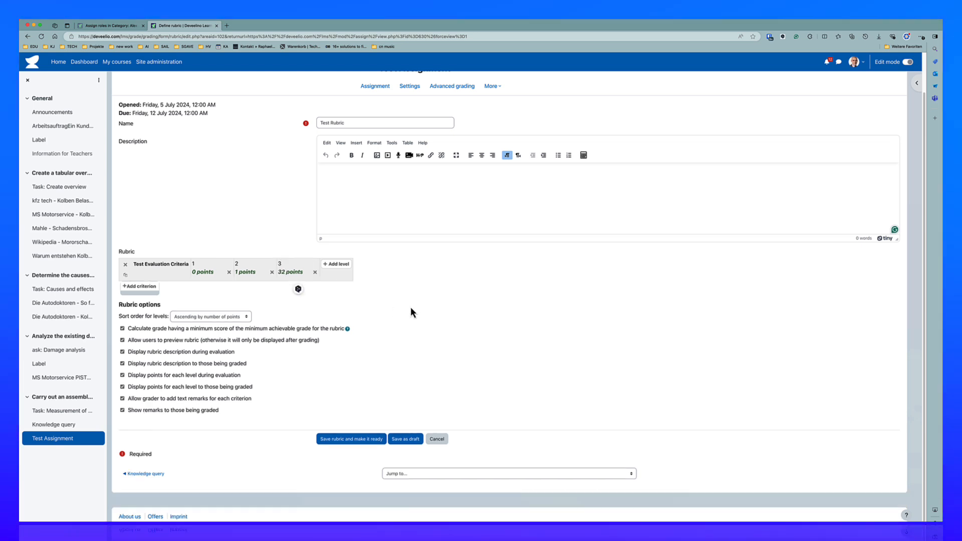
Step: Add a fourth level to the criterion and label it 4
click(331, 265)
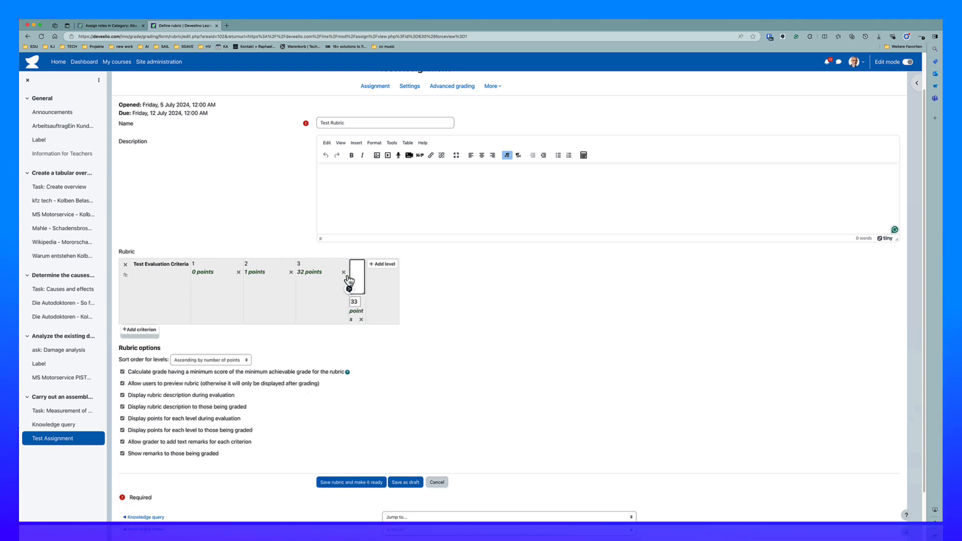
text(4)
click(467, 297)
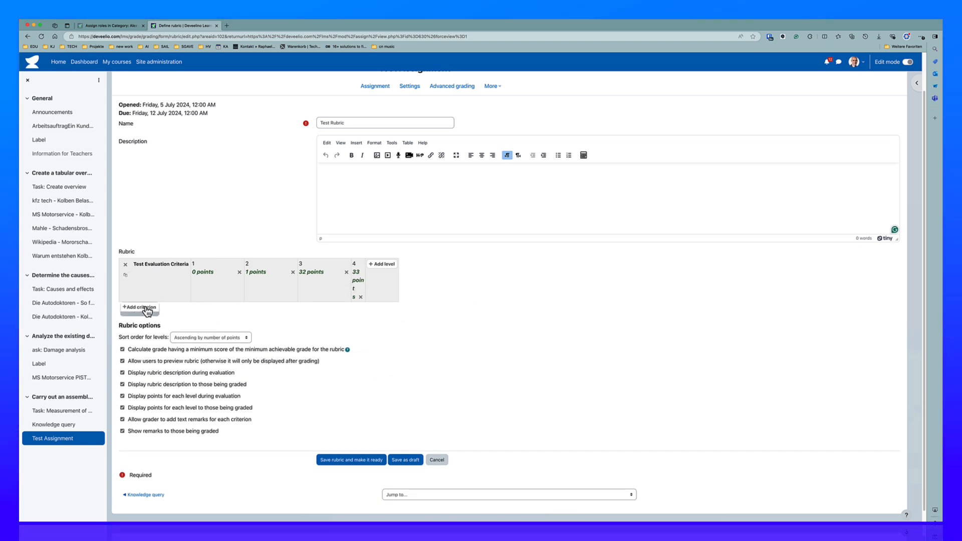
Step: Duplicate the Test Evaluation Criteria criterion, and save the rubric and make it ready
click(125, 275)
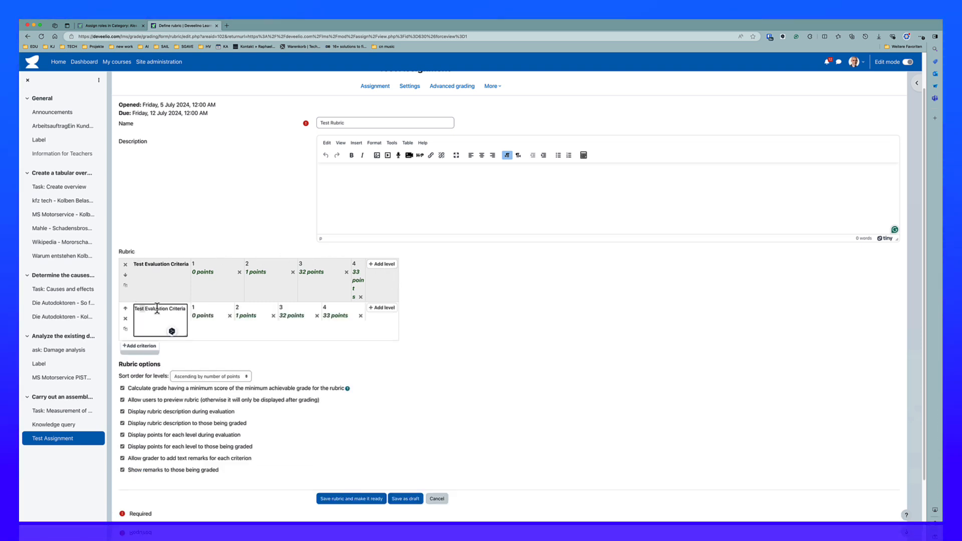
click(186, 327)
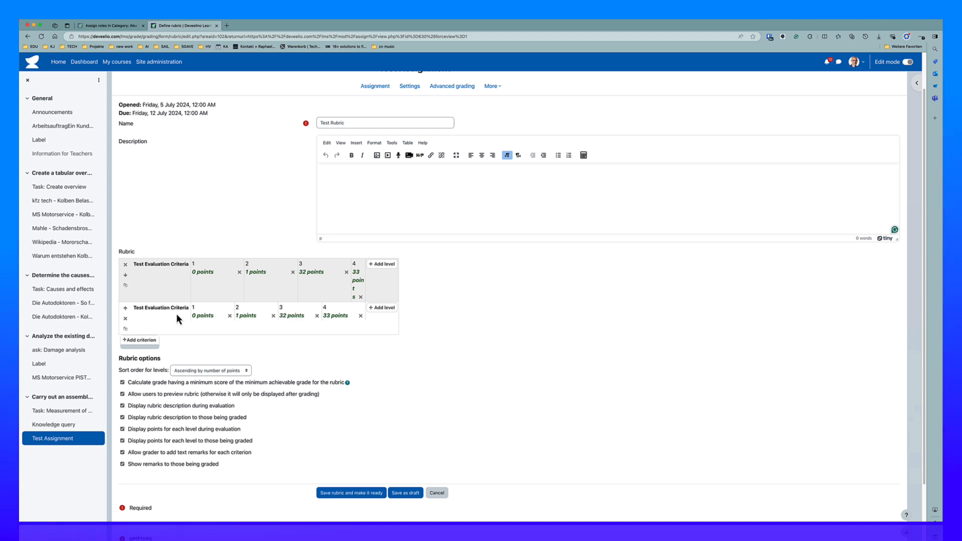
click(176, 313)
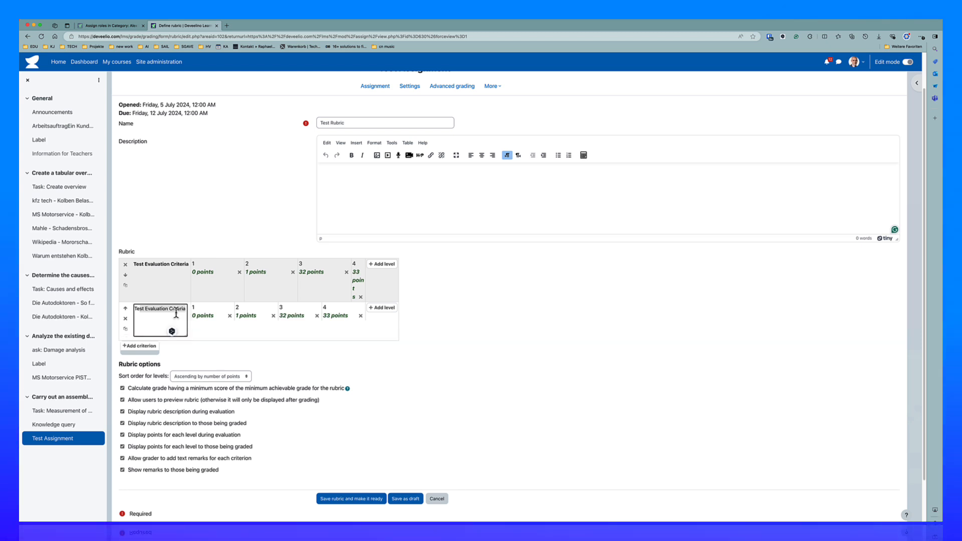
click(263, 339)
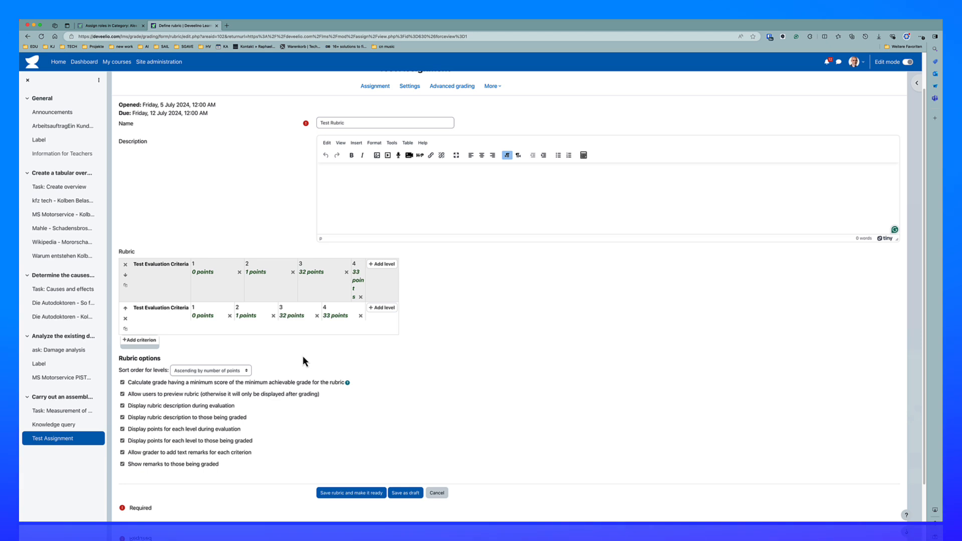
click(363, 493)
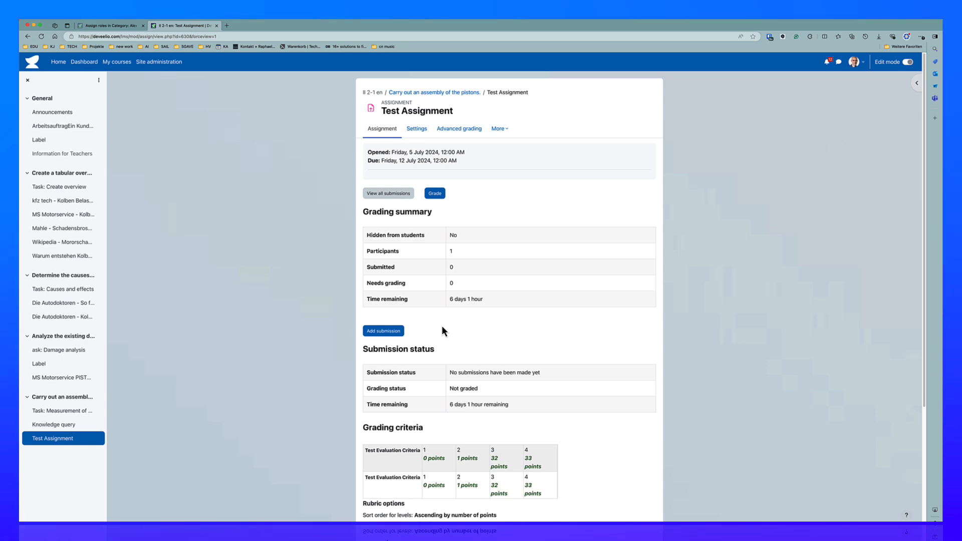
Step: Review the Test Assignment's grading summary and grading criteria, and open its advanced grading page
scroll(446, 317, down, 5)
scroll(446, 316, up, 5)
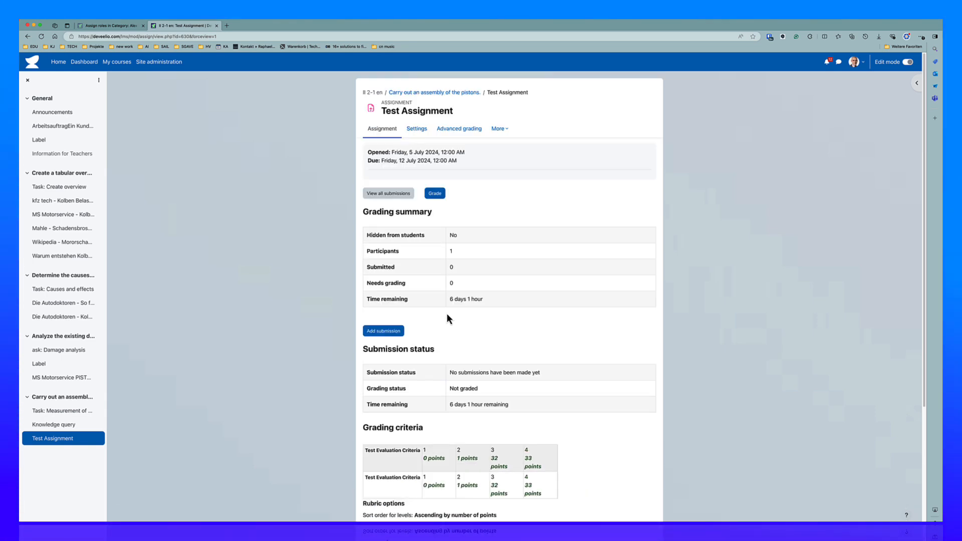
scroll(446, 314, down, 1)
scroll(446, 314, up, 1)
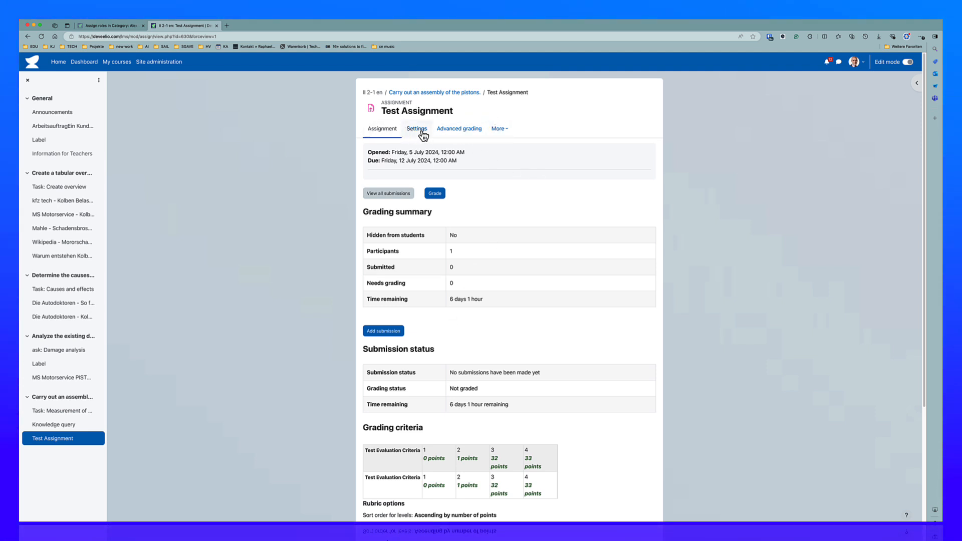
click(470, 129)
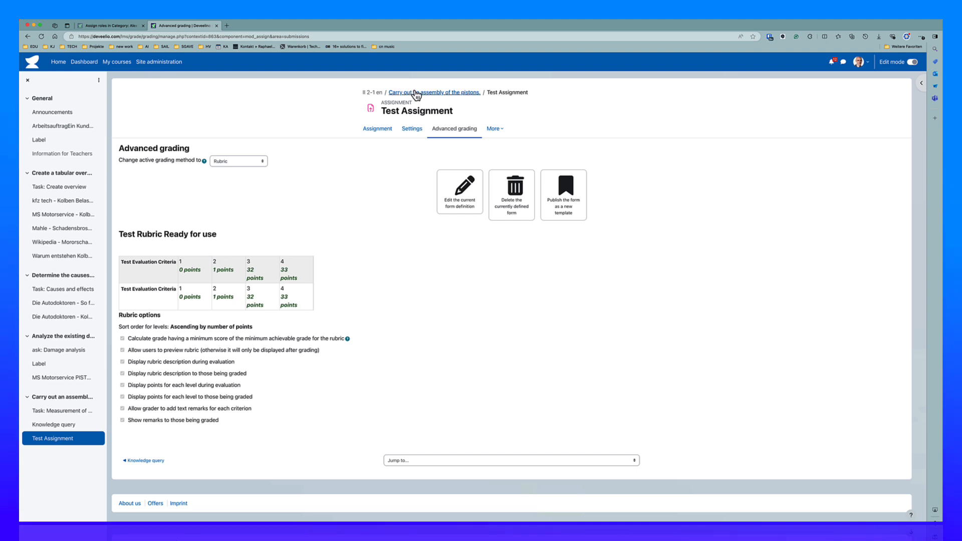
Step: Return to the course II 2-1 Weak Engine Performance and delete the Test Assignment activity
click(377, 94)
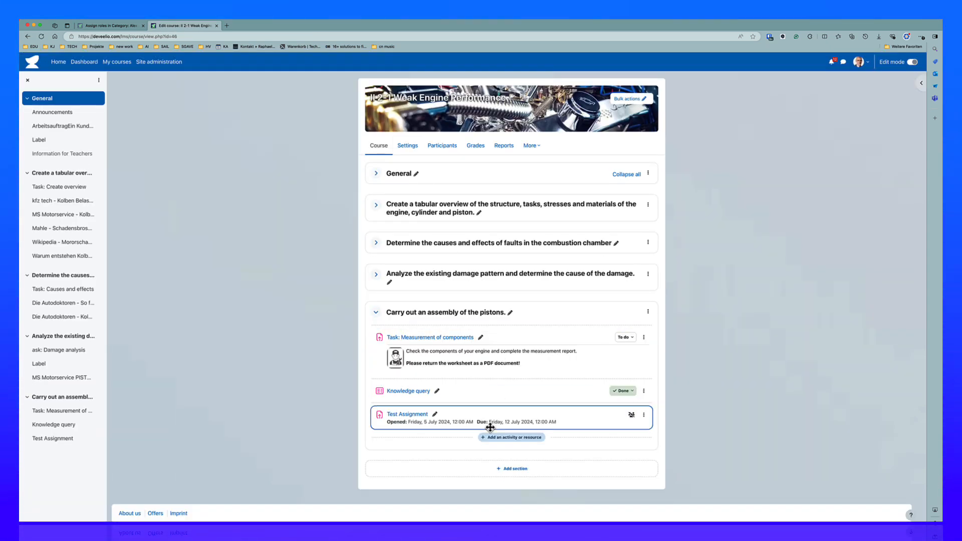
click(644, 416)
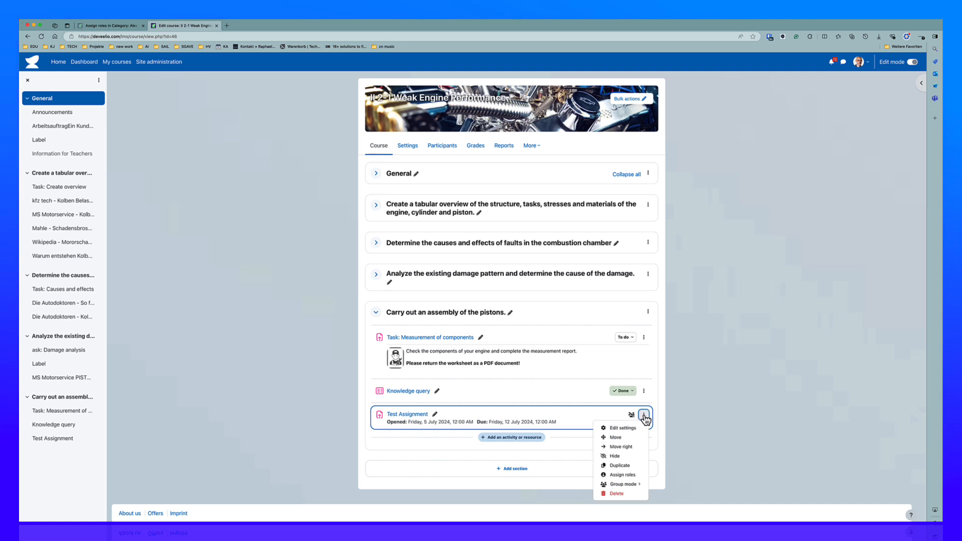
click(626, 496)
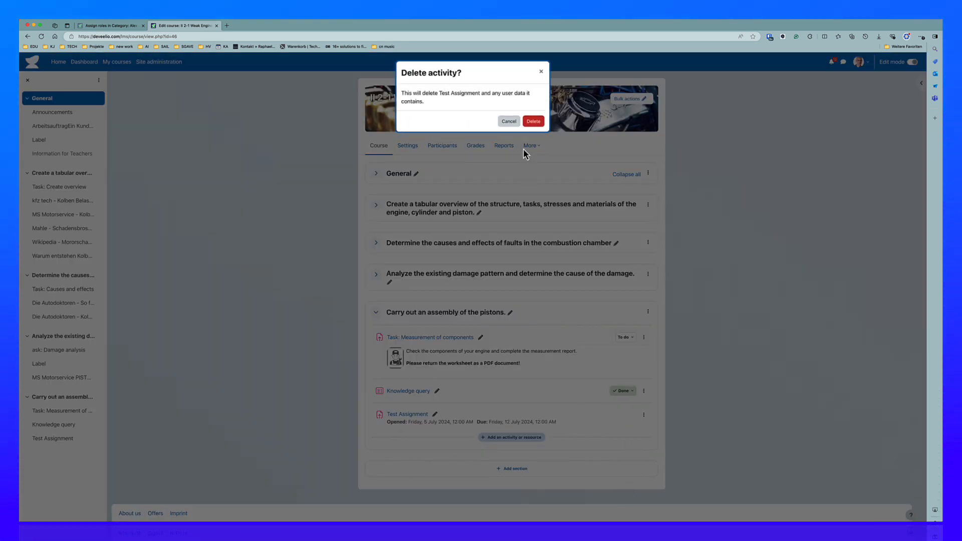
click(533, 122)
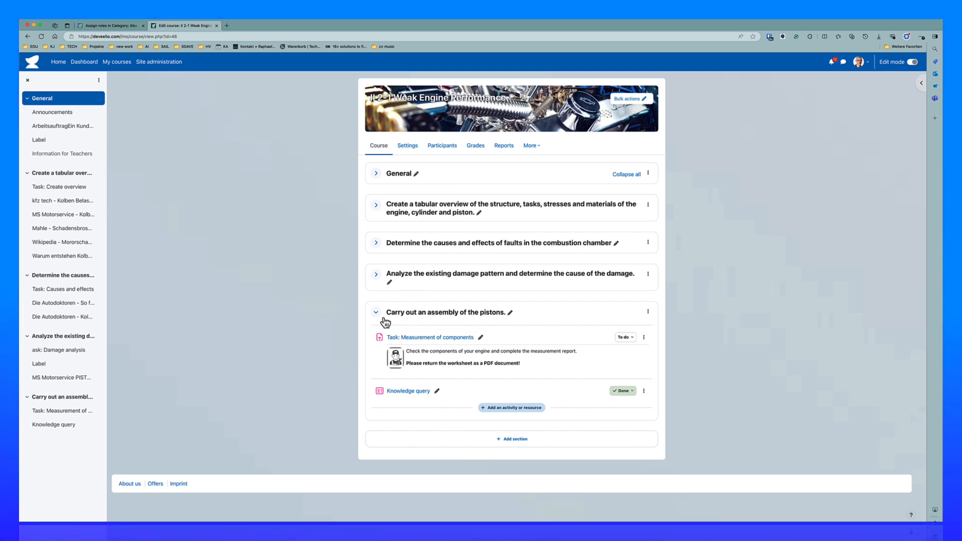
Step: Open the course's grader report and examine the student's grade for Task: Create overview
click(482, 146)
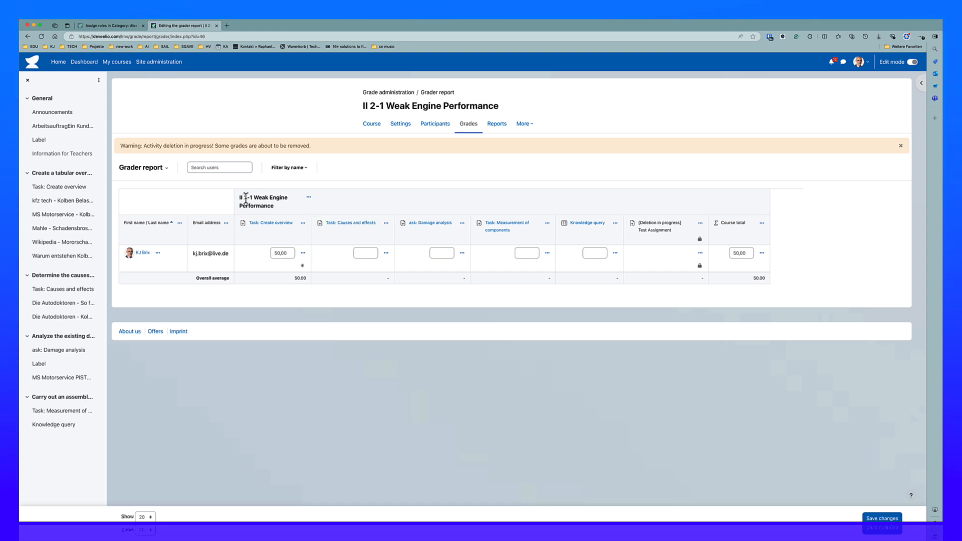
click(272, 252)
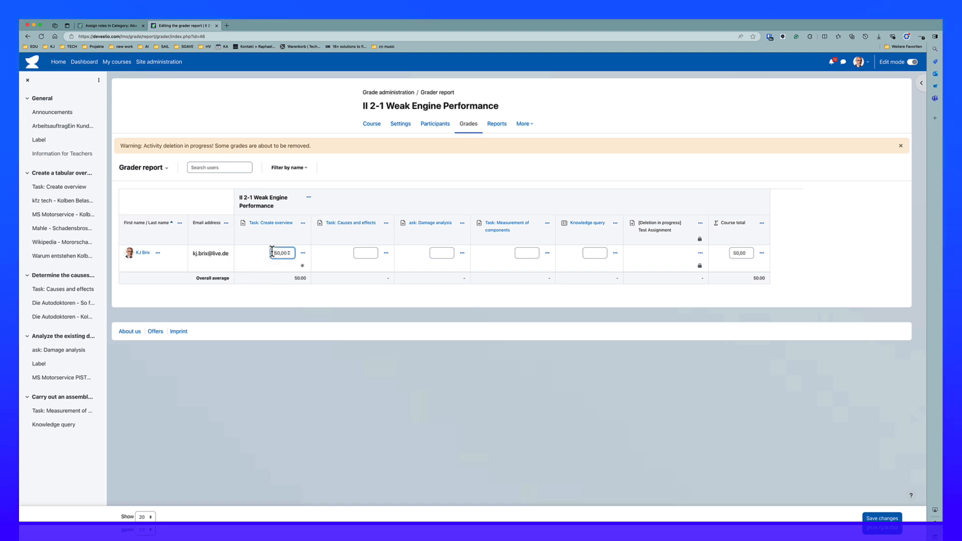
click(270, 295)
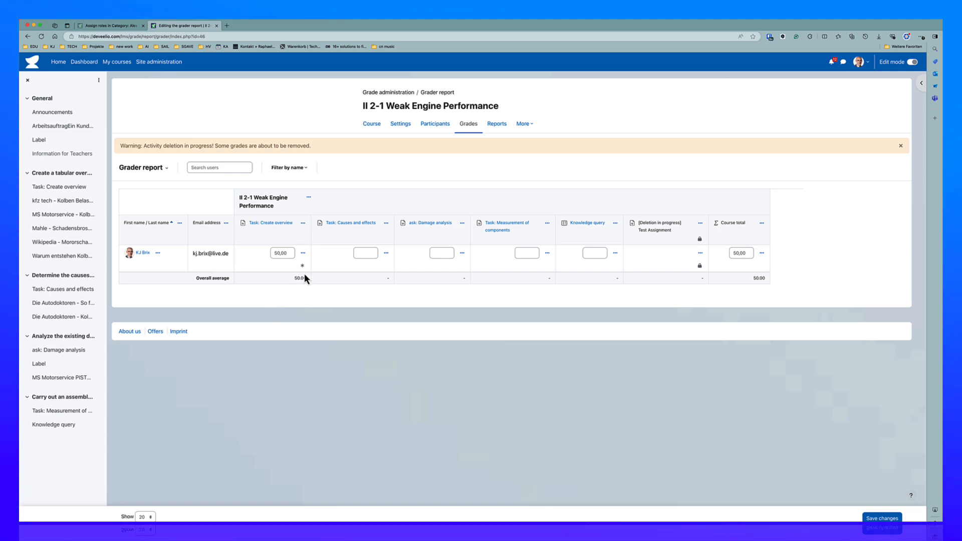
click(284, 253)
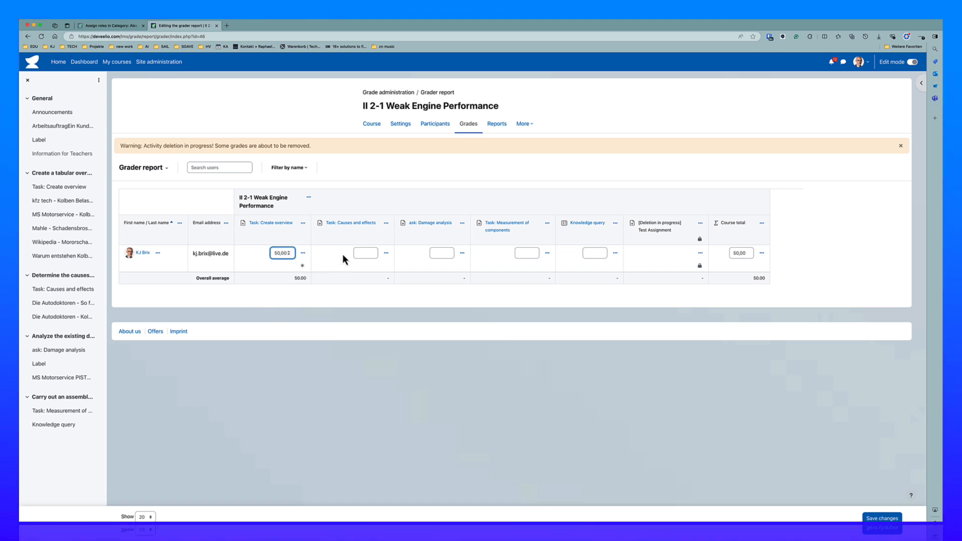
Step: Try grades 0 for Task: Causes and effects and 1 for ask: Damage analysis, and leave for the course page without saving
click(368, 253)
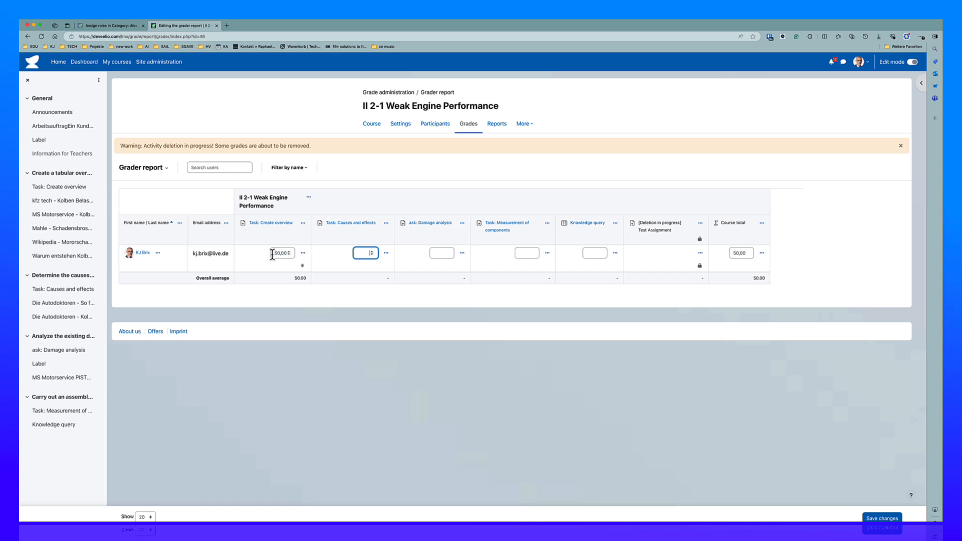
text(0)
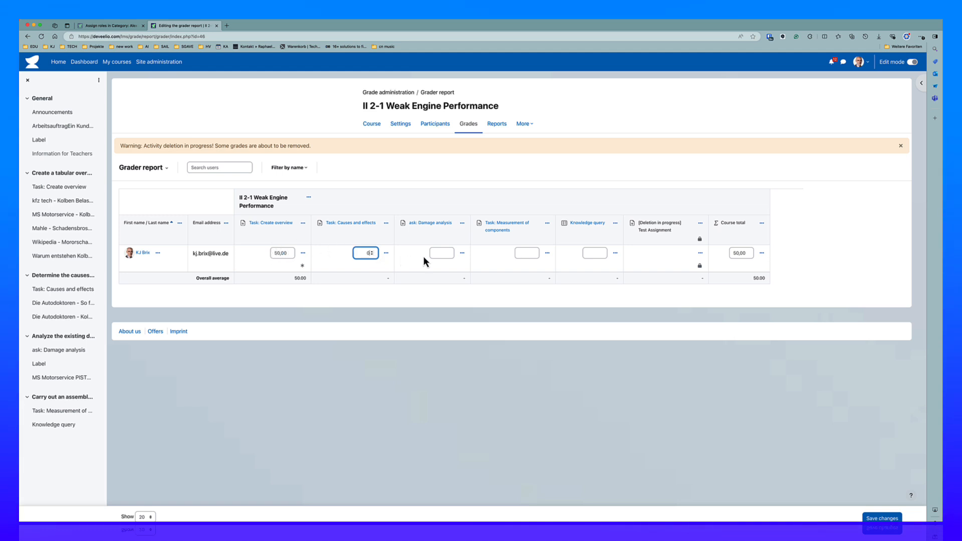
click(450, 253)
text(1)
click(525, 253)
click(593, 251)
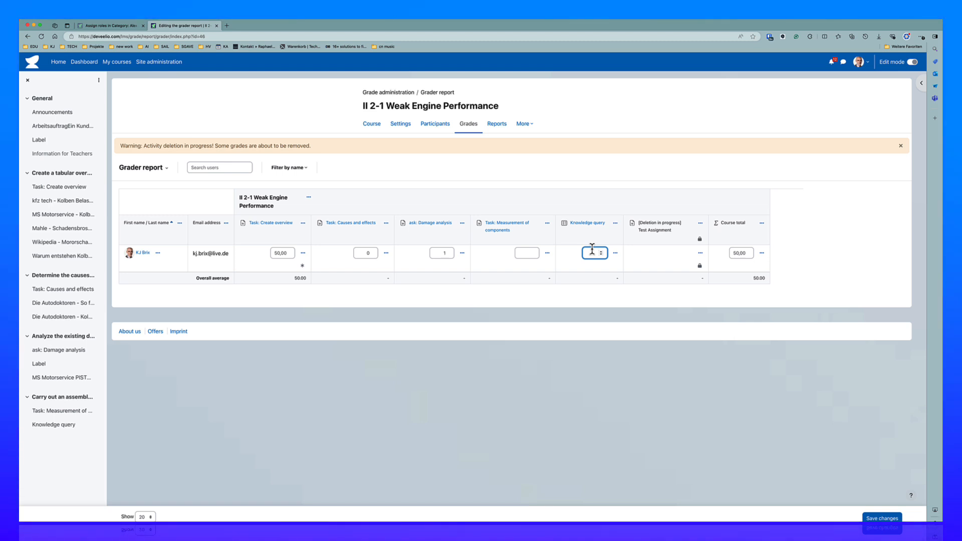
click(666, 257)
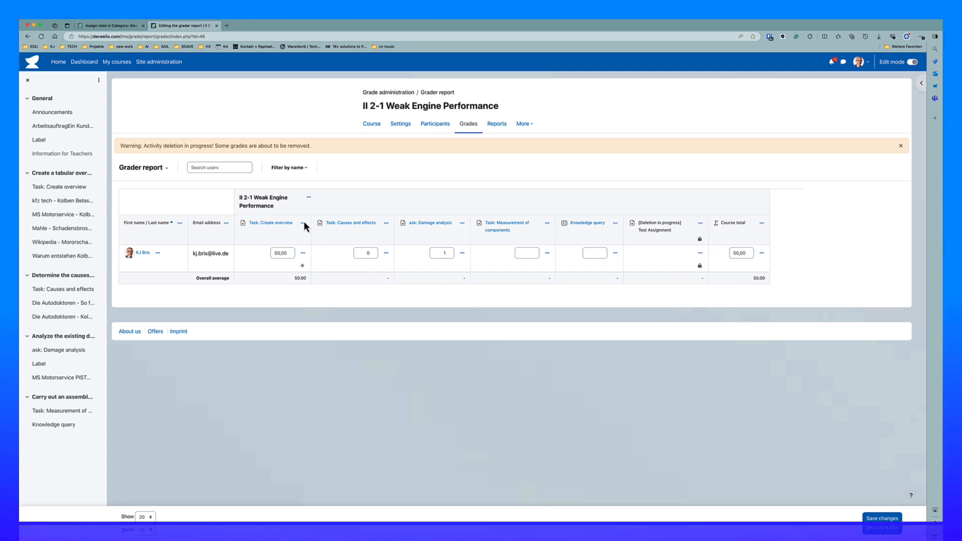
click(374, 124)
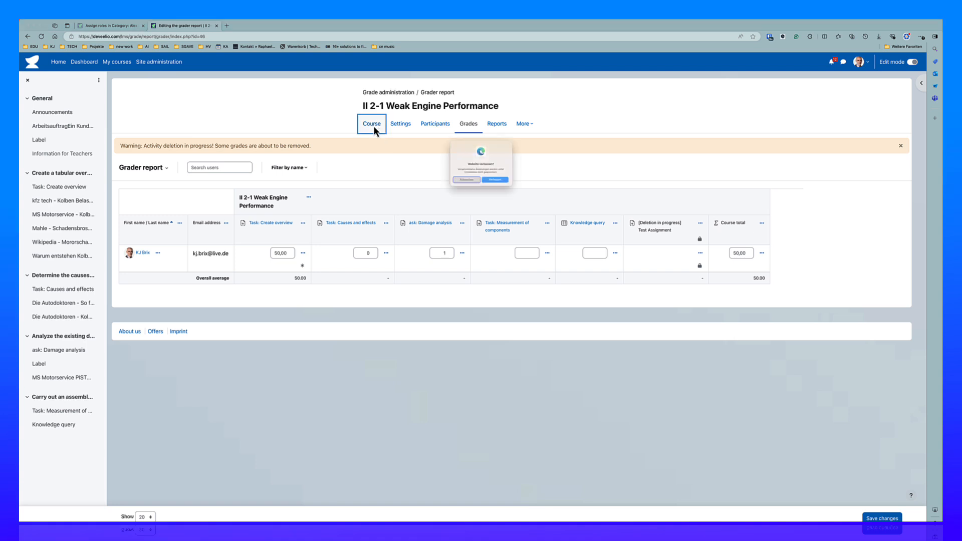
click(500, 191)
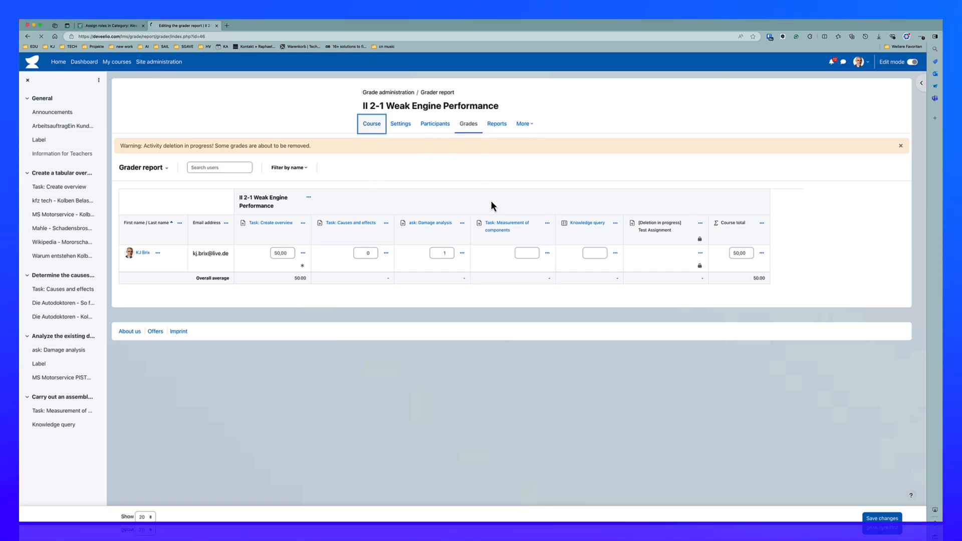